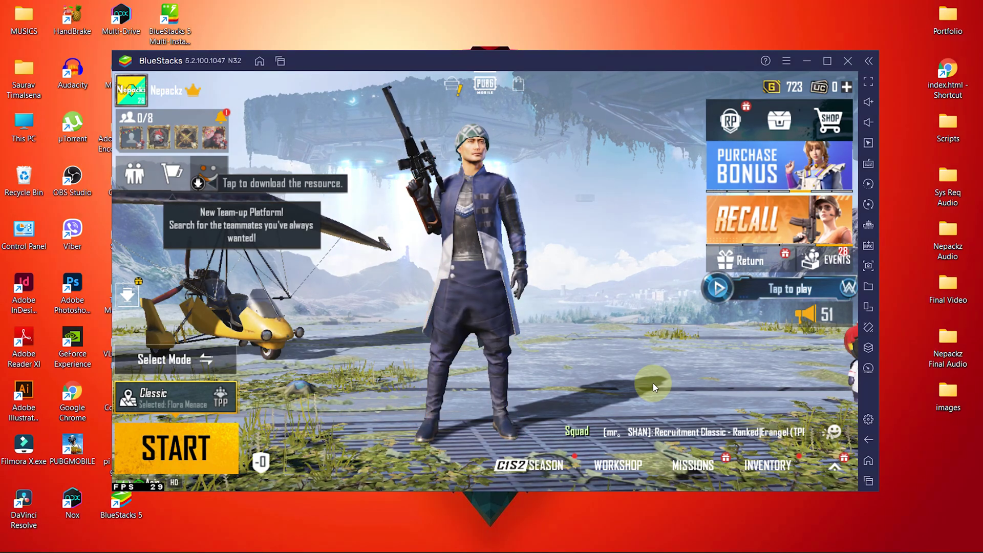
- Expand the lobby side menu and open PUBG Mobile's Settings on the Basic page
click(834, 466)
click(825, 153)
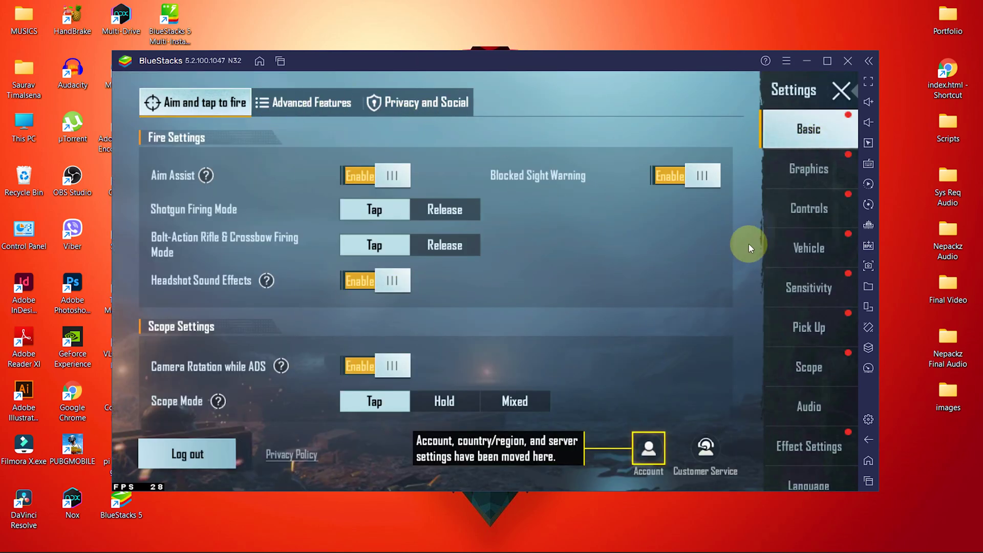
- Compare the Lobby and Combat graphics tabs, then set Combat graphics quality to Balanced
click(804, 168)
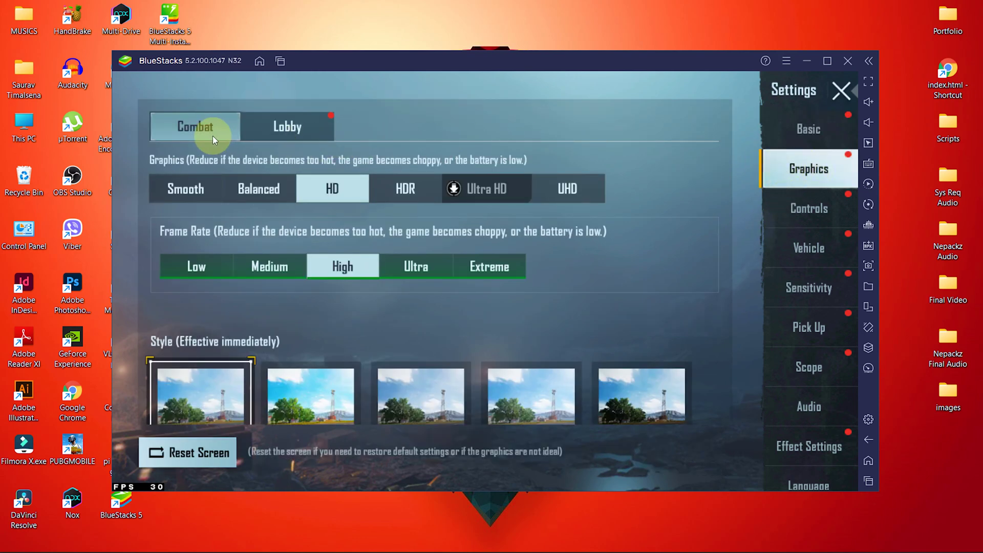
click(235, 128)
click(280, 136)
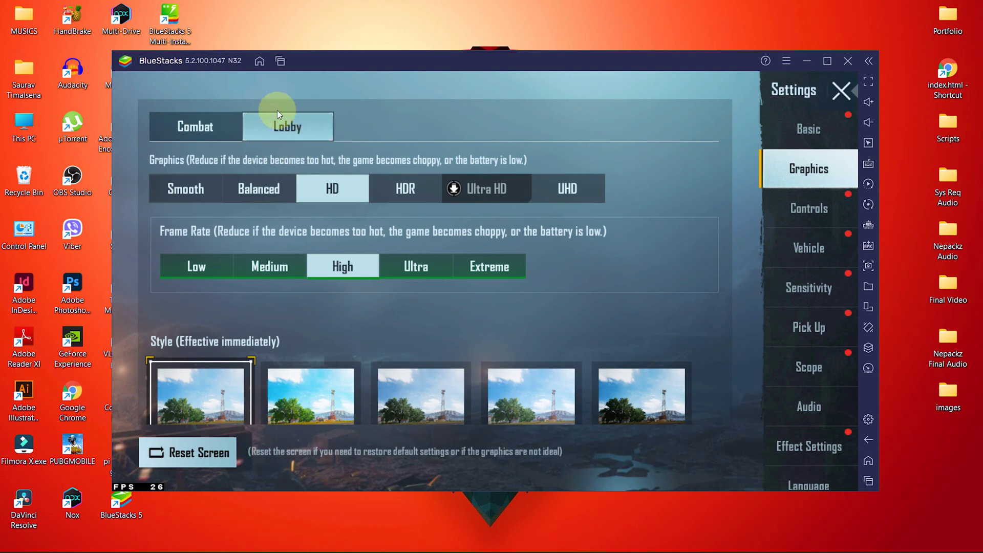
click(197, 127)
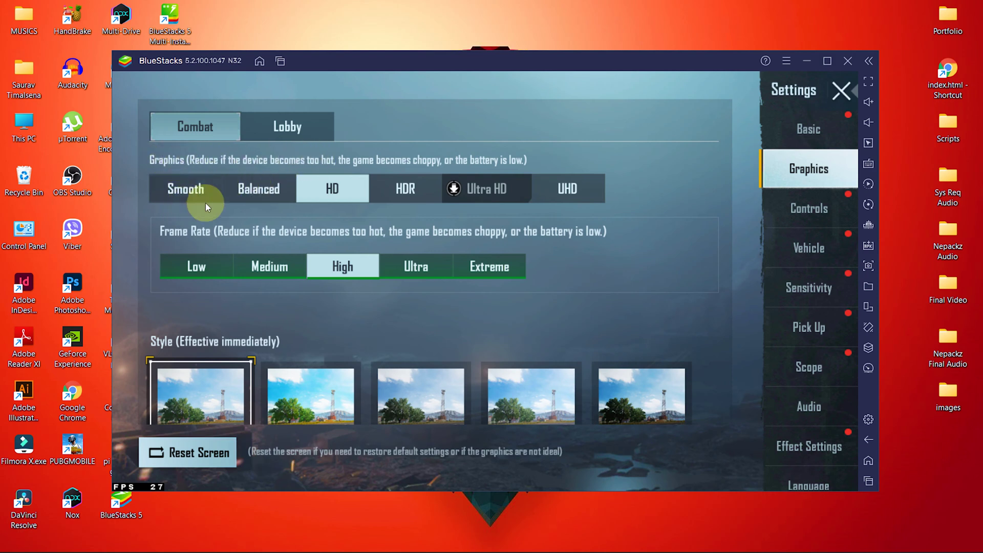
click(253, 194)
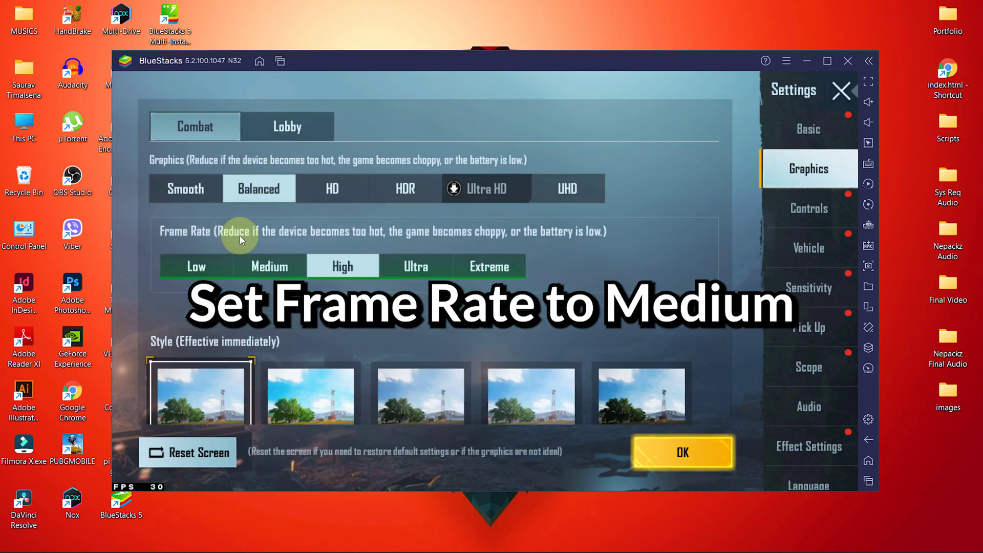
- Scroll down the Graphics page and set Shadows to Disable
scroll(260, 223, down, 5)
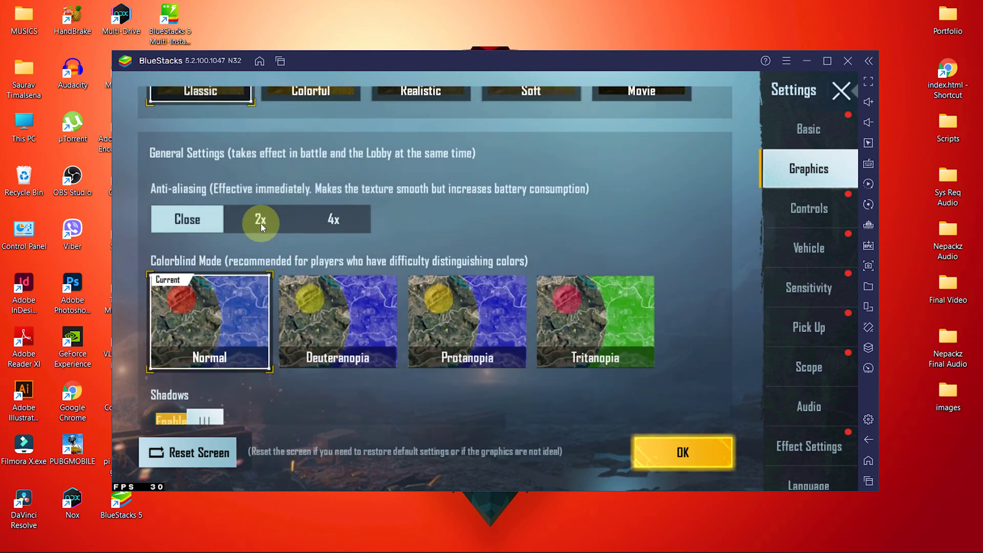
drag(331, 193, 330, 325)
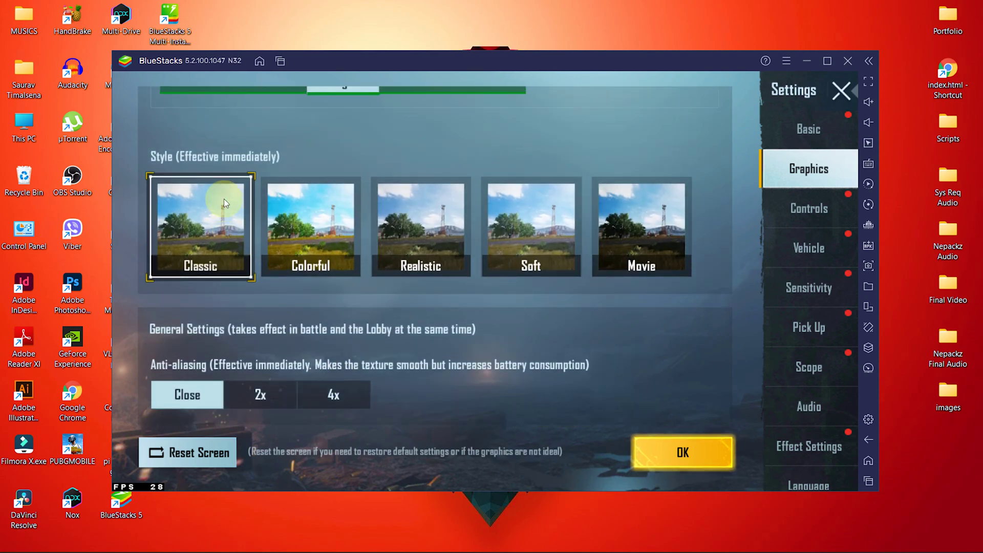
drag(227, 207, 235, 247)
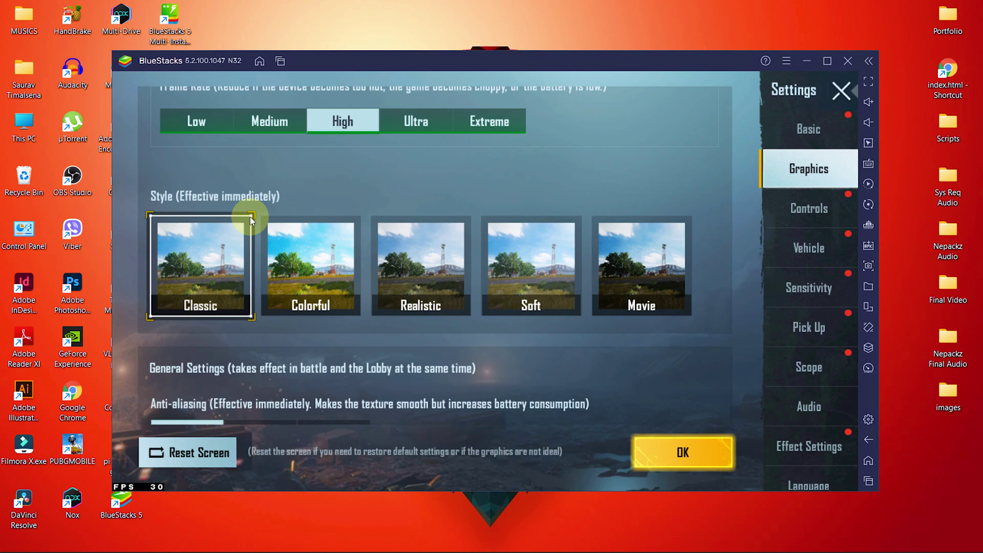
drag(250, 219, 288, 111)
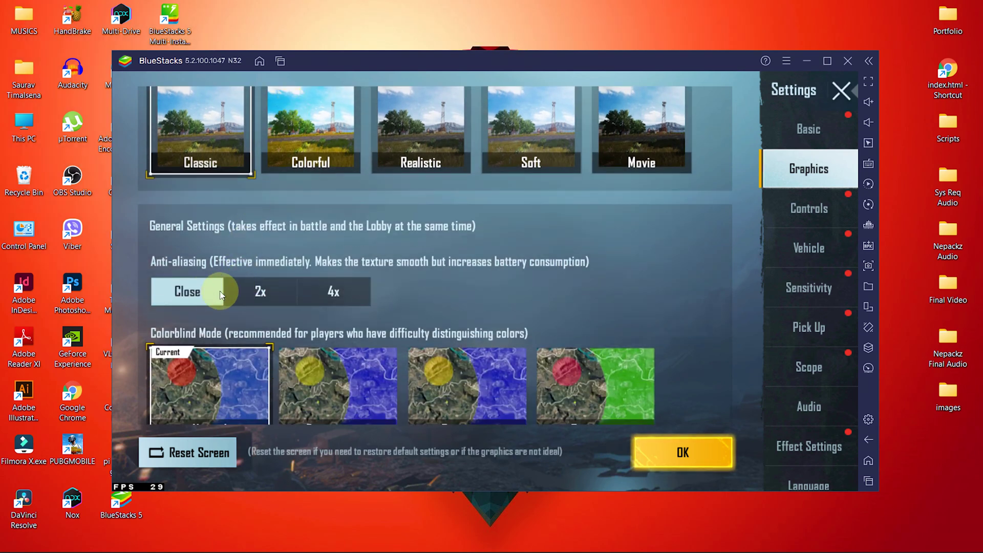
drag(336, 307, 398, 127)
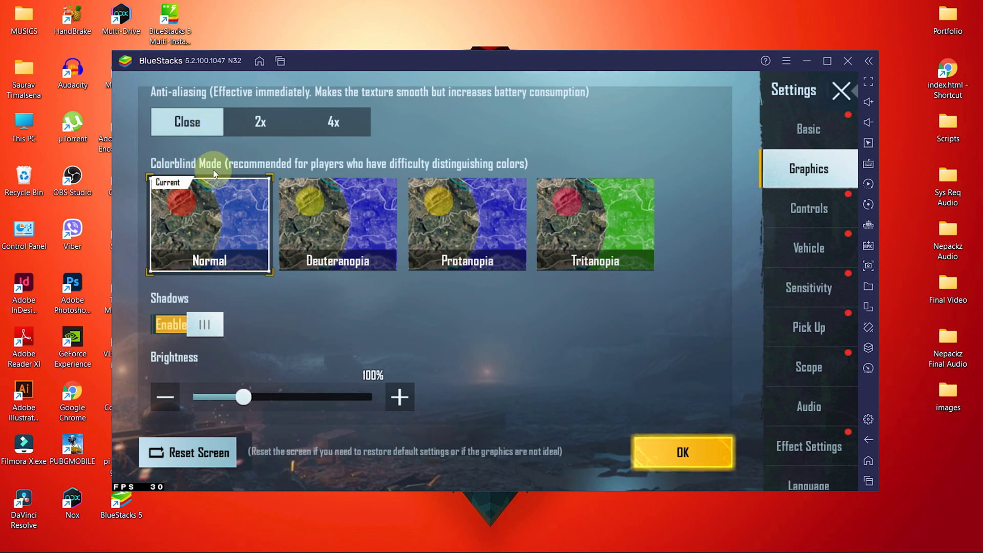
click(181, 322)
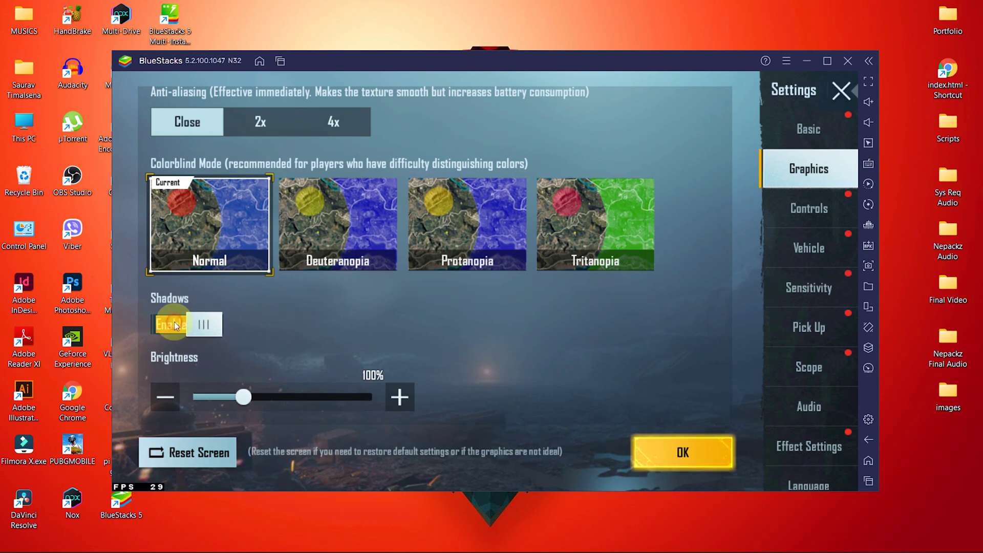
- Raise Brightness to 110% and apply the new graphics settings with OK
drag(278, 344, 394, 152)
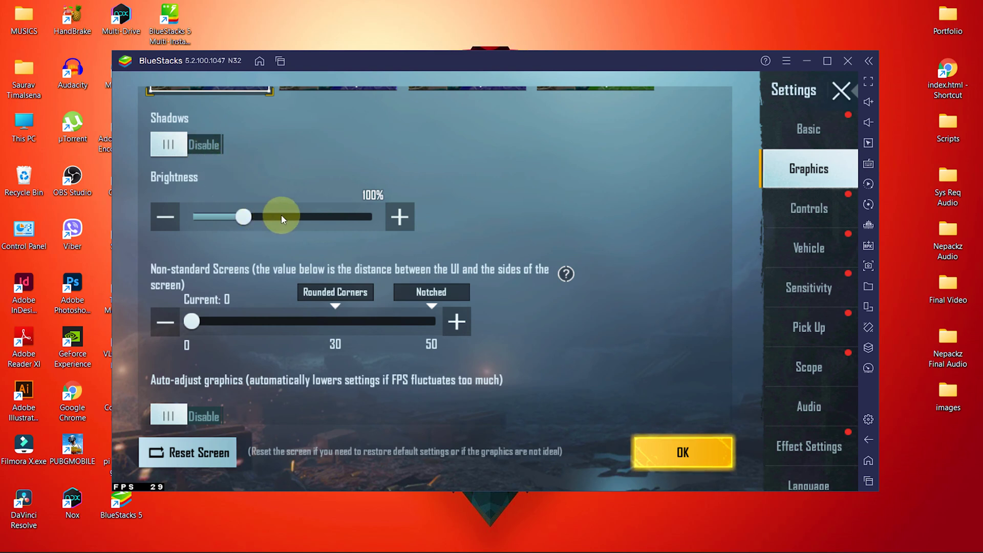
click(406, 223)
click(406, 222)
click(407, 223)
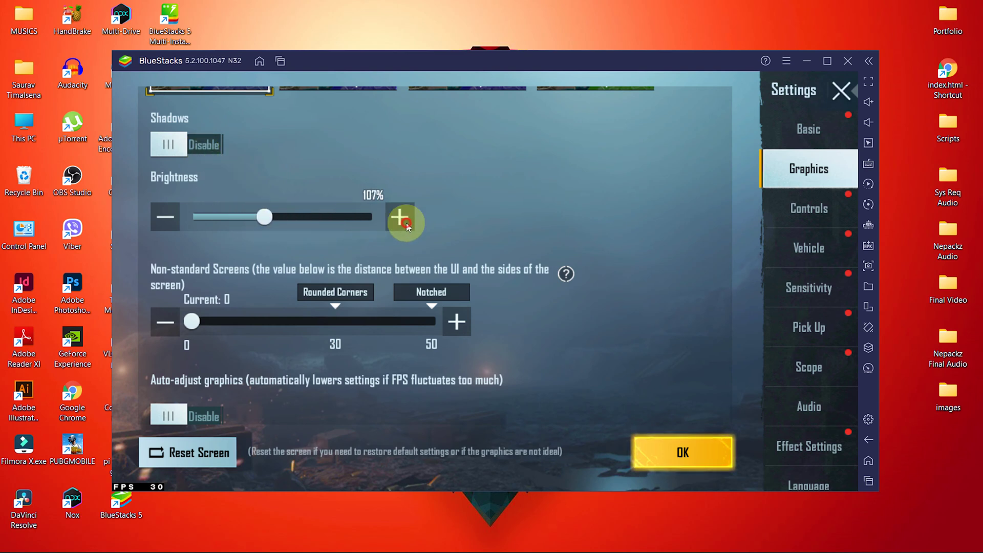
click(406, 222)
click(406, 223)
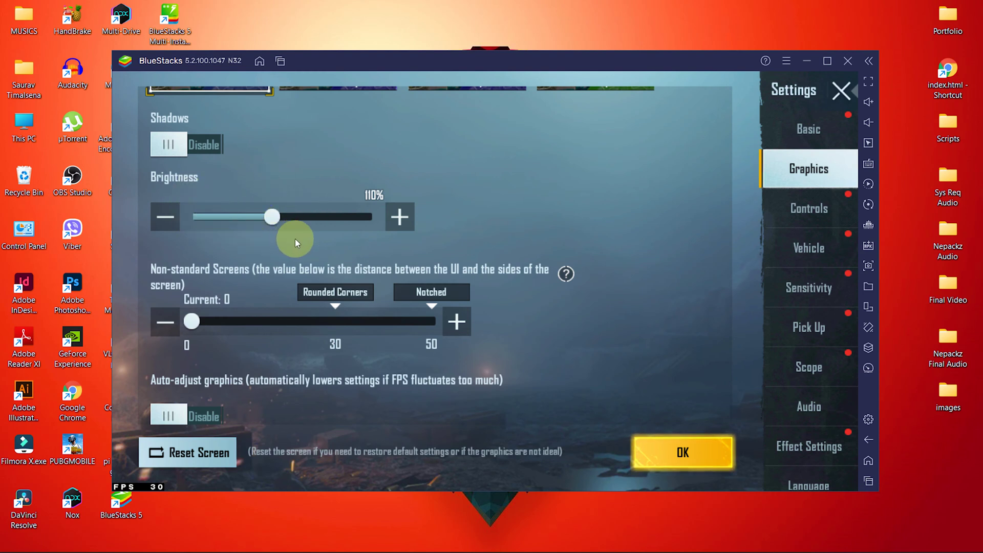
click(685, 456)
- Dismiss the settings-applied notice, close game settings, and quit BlueStacks
click(496, 377)
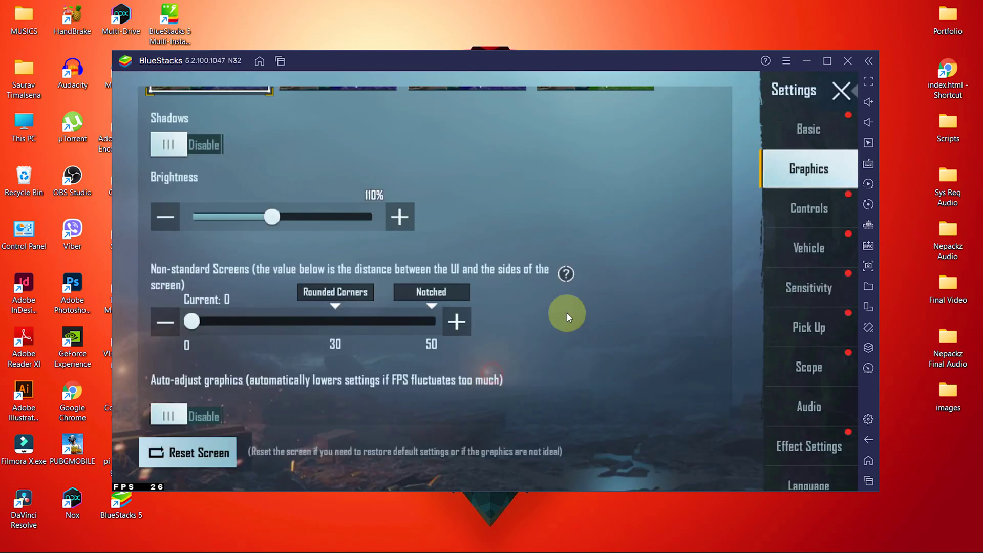
click(840, 94)
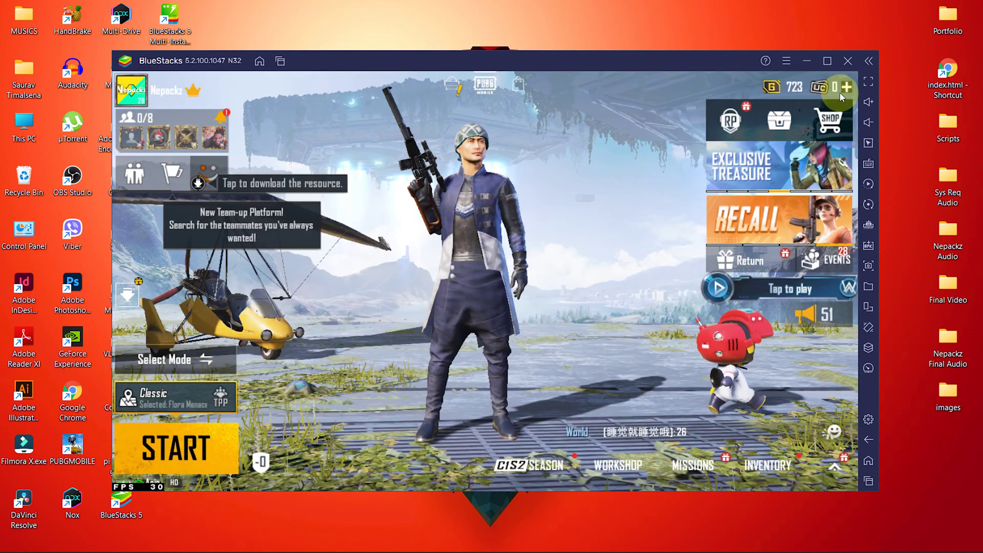
click(847, 61)
click(564, 293)
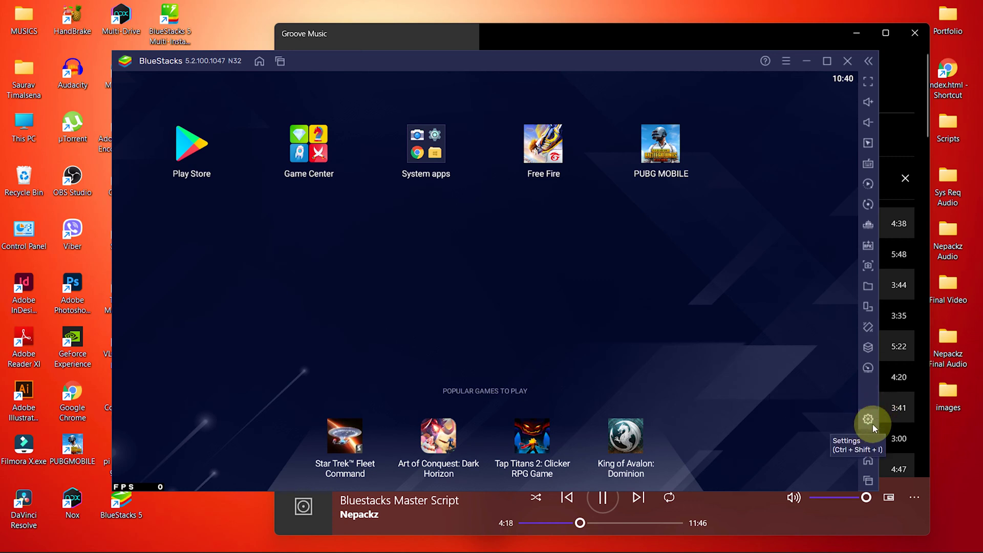
- Allocate High (4 Cores) CPU and High (4 GB) memory in BlueStacks Performance settings
click(866, 421)
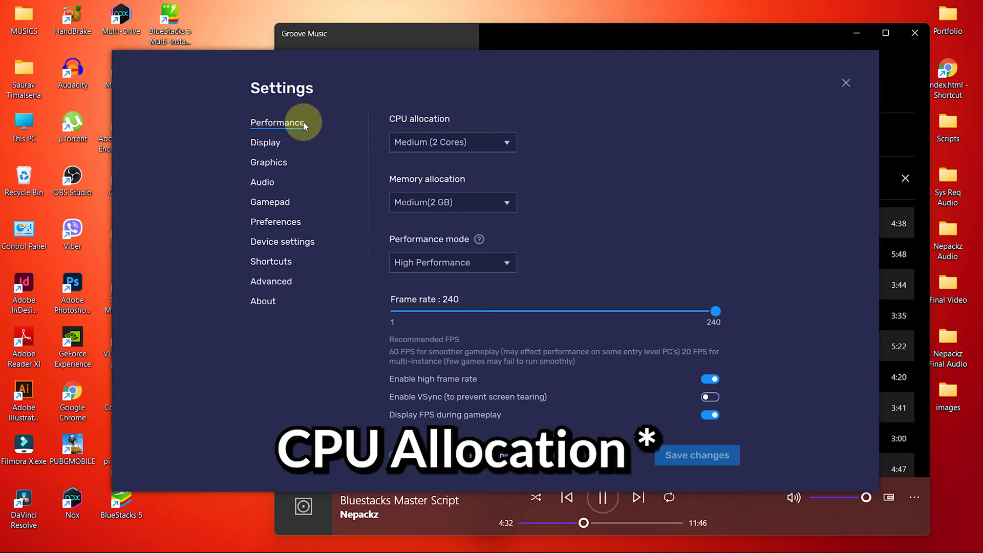
click(468, 145)
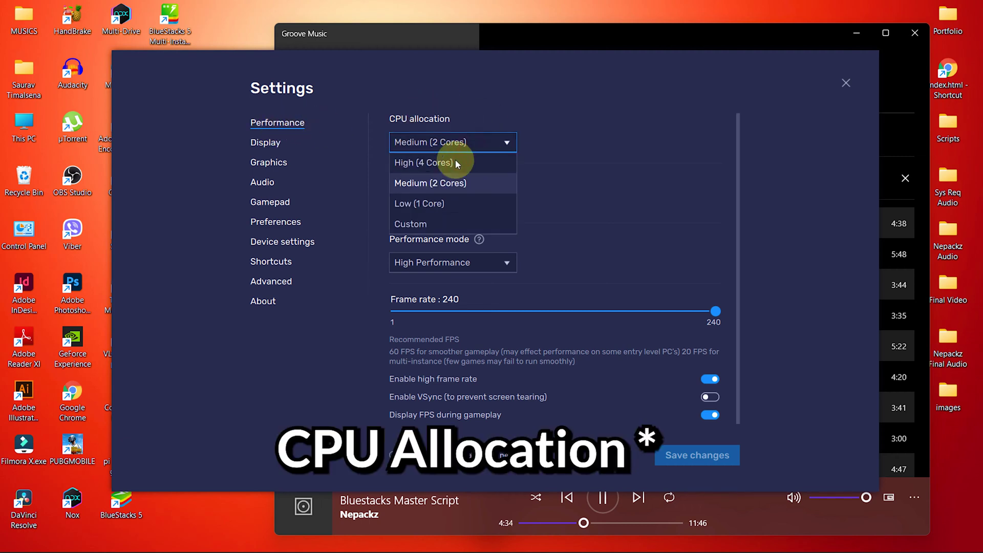
click(418, 165)
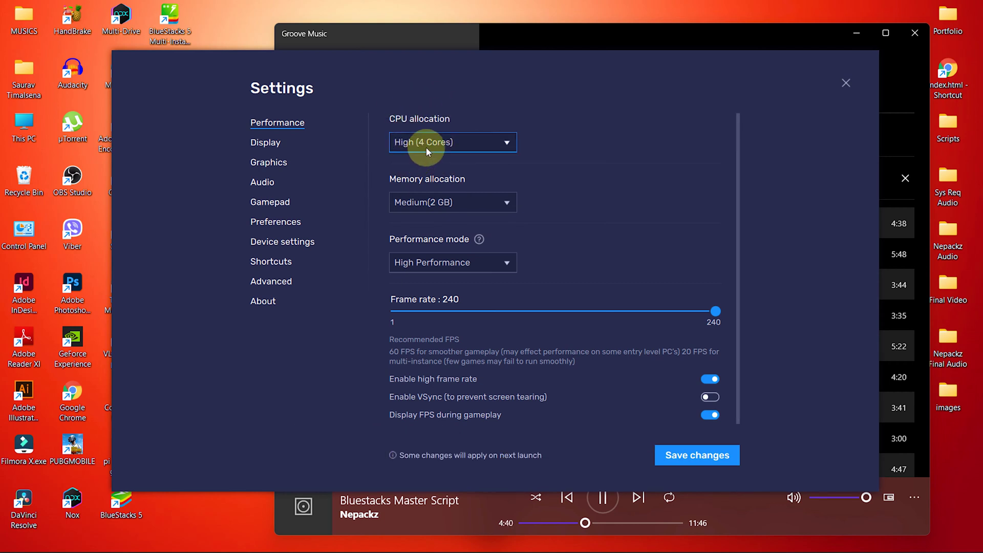
click(447, 204)
click(416, 220)
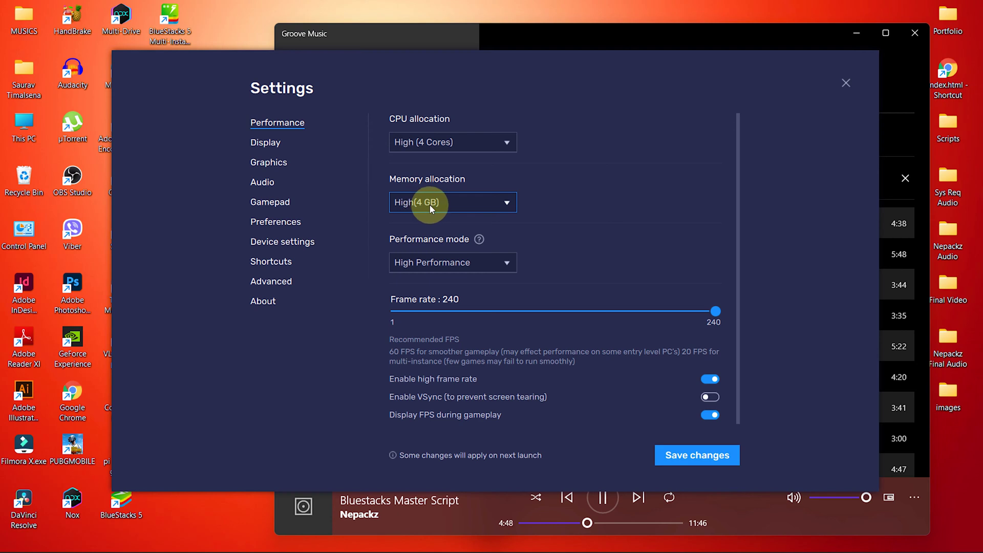
click(459, 203)
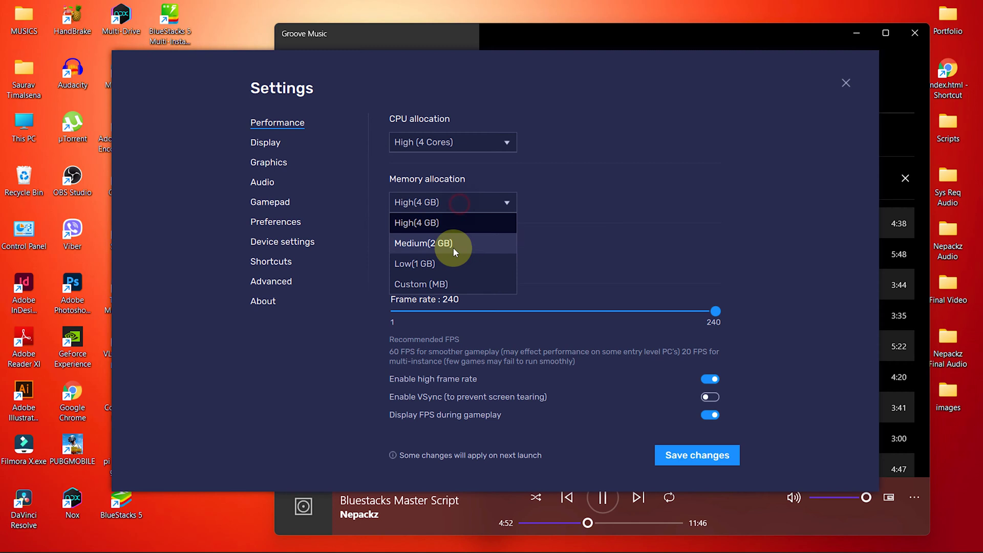
click(435, 284)
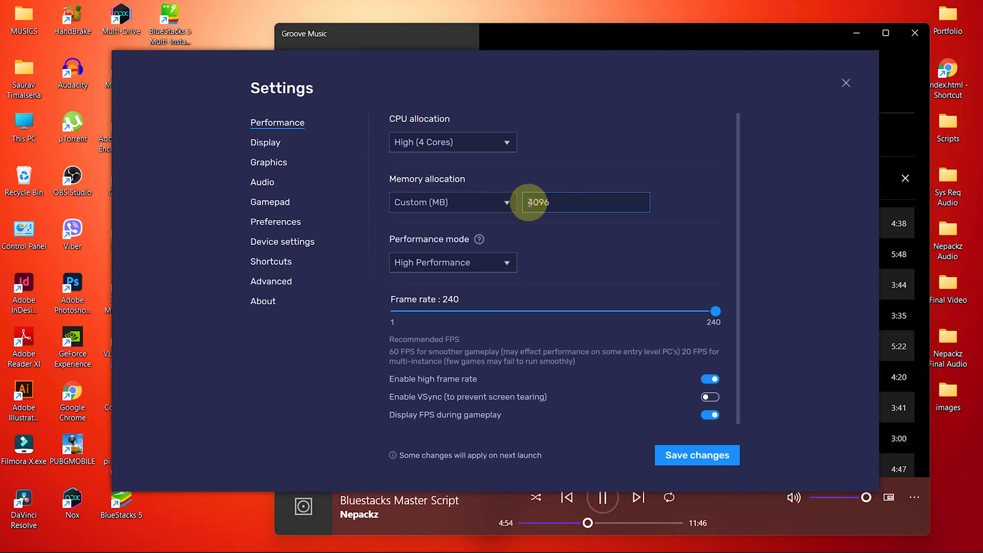
click(495, 202)
click(420, 225)
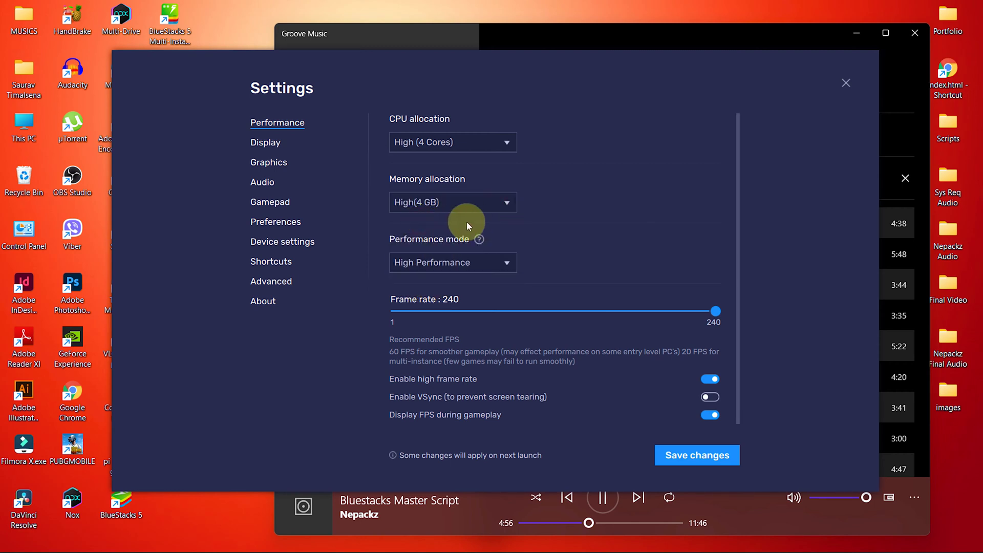
- Keep High Performance mode, cap the frame rate at 30, then save and restart
click(466, 264)
click(444, 301)
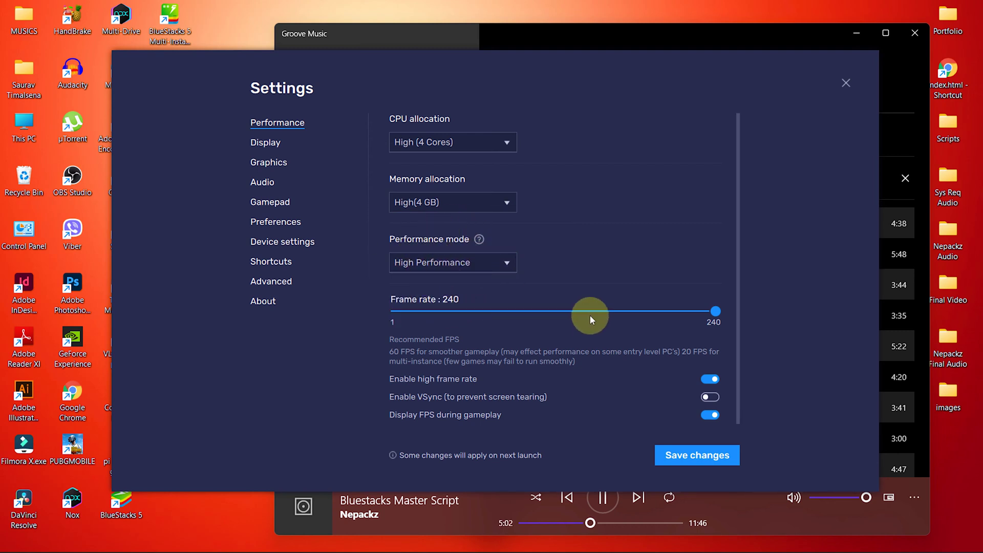
drag(712, 311, 433, 299)
scroll(487, 344, down, 1)
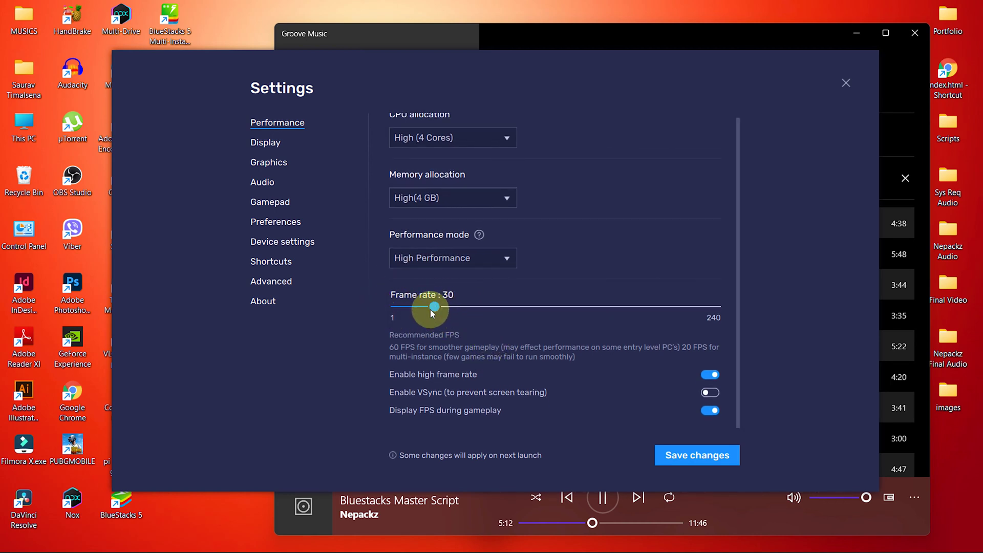
click(699, 459)
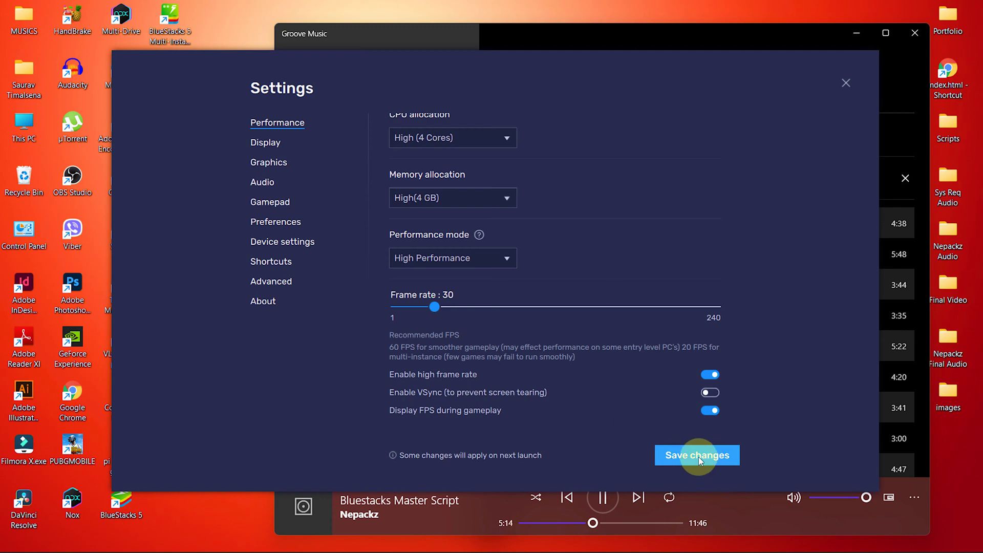
click(543, 298)
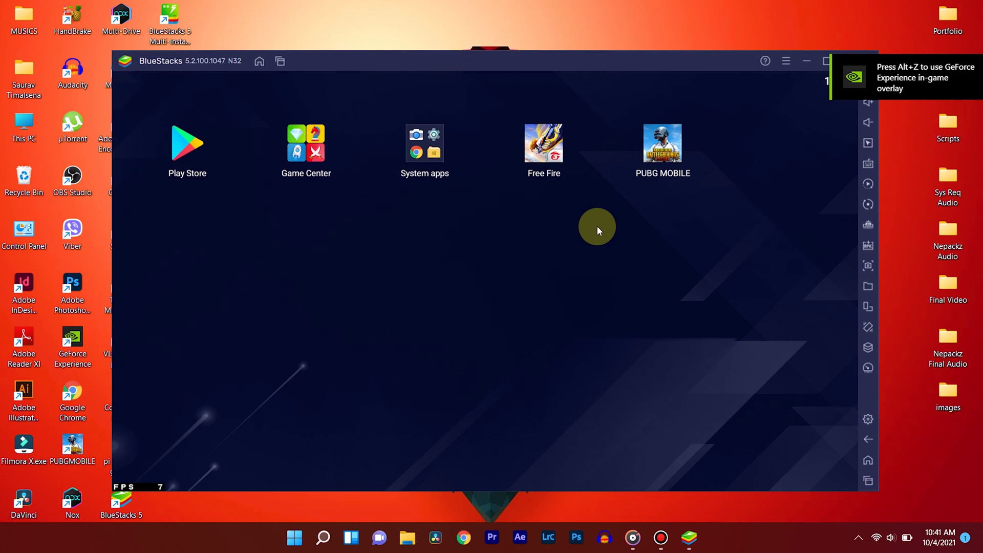
- Set the display to 1280 x 720 at 160 DPI, save, and restart BlueStacks
click(867, 419)
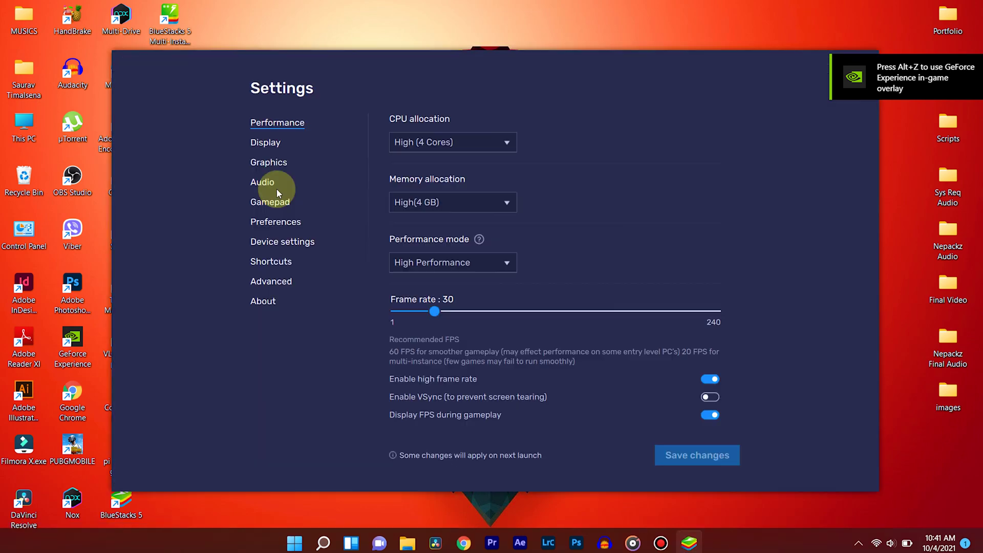
click(266, 146)
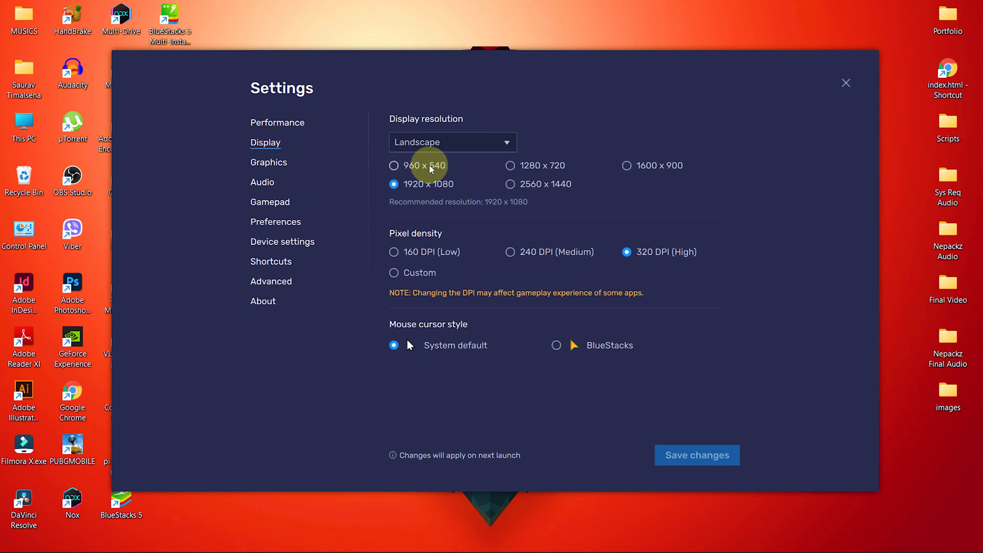
click(512, 165)
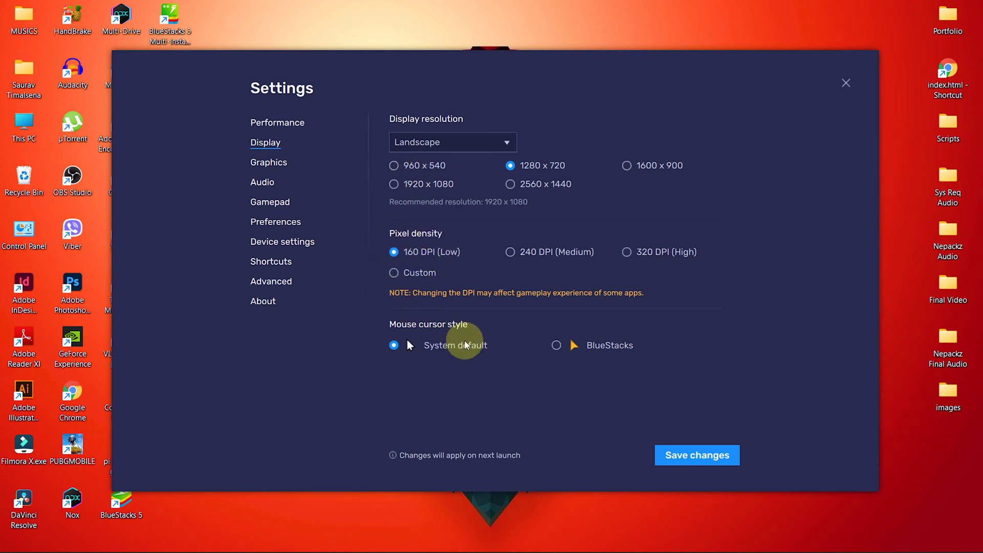
click(677, 454)
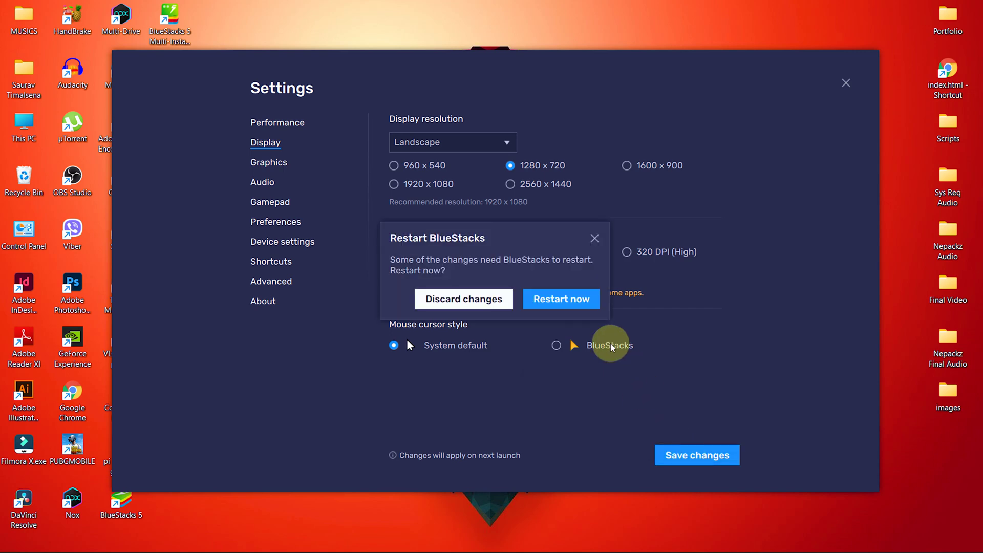
click(573, 302)
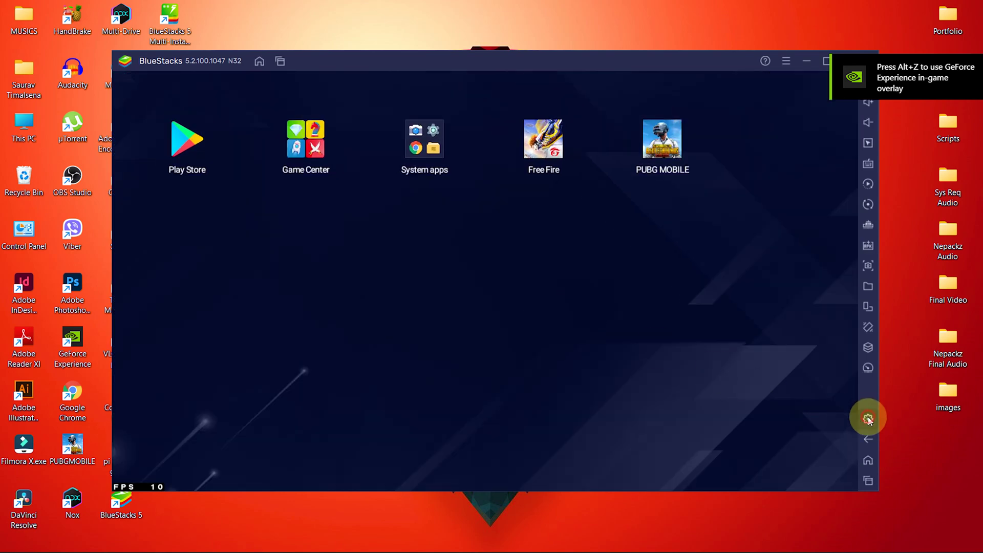
- Set the graphics engine mode to Performance with the OpenGL renderer
click(867, 419)
click(266, 161)
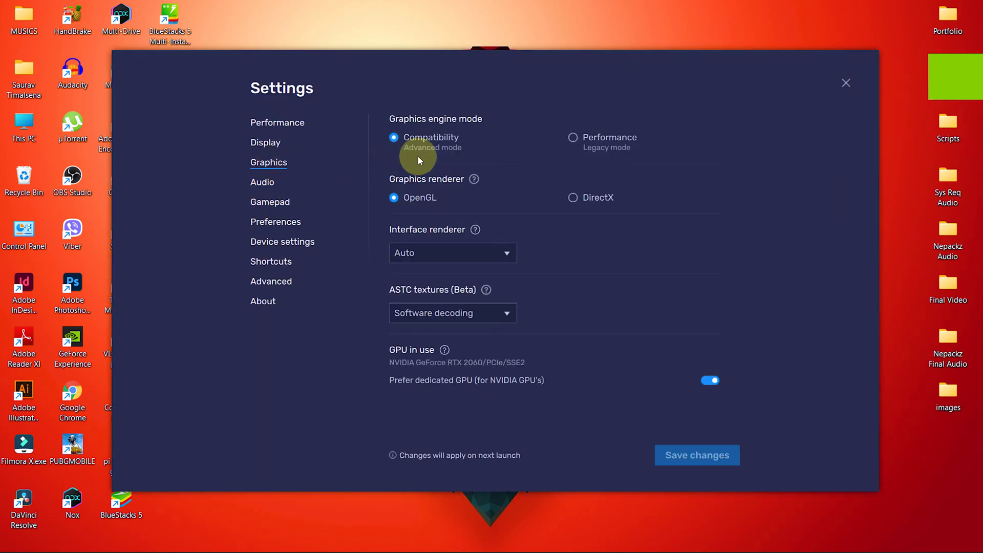
click(573, 137)
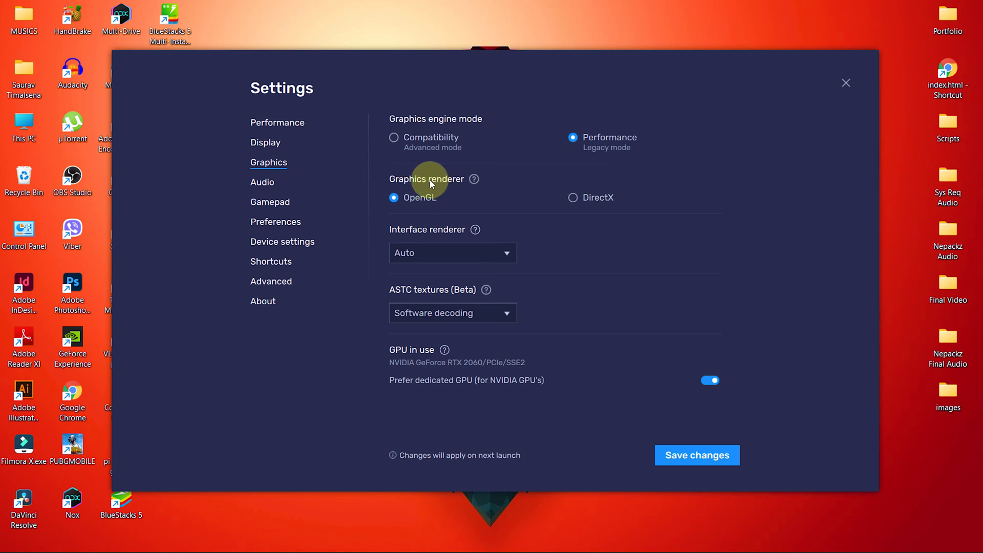
click(570, 198)
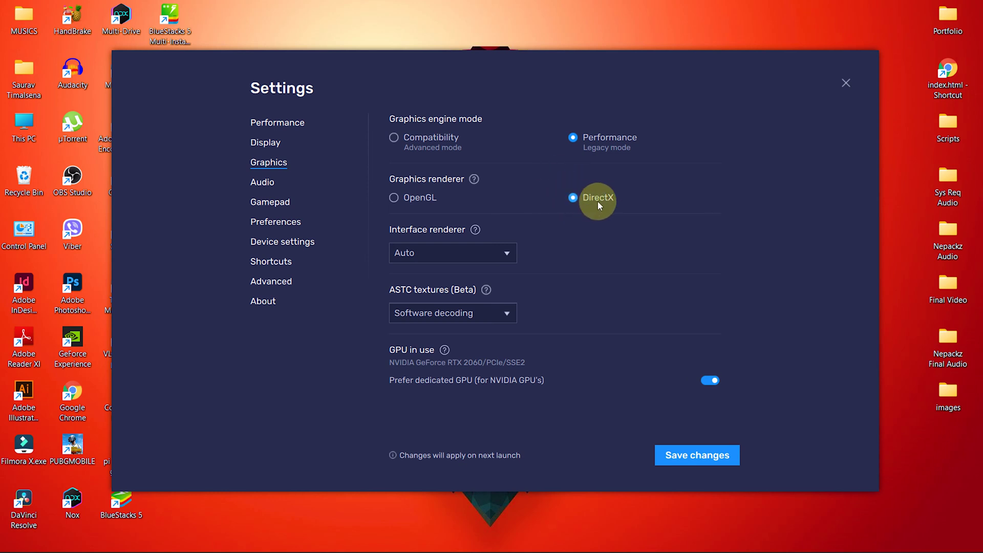
click(395, 196)
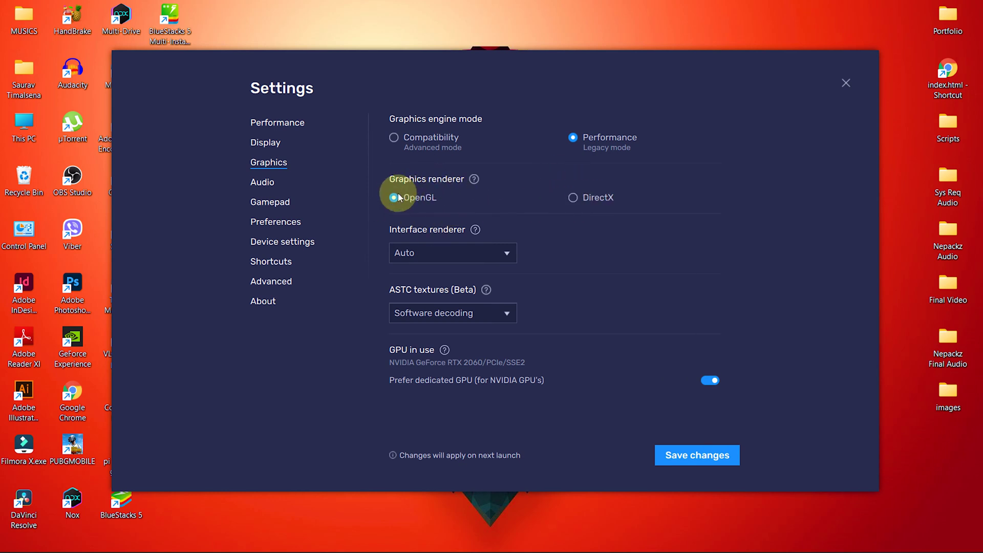
- Set the interface renderer to Software, disable ASTC textures, then save and restart
click(426, 252)
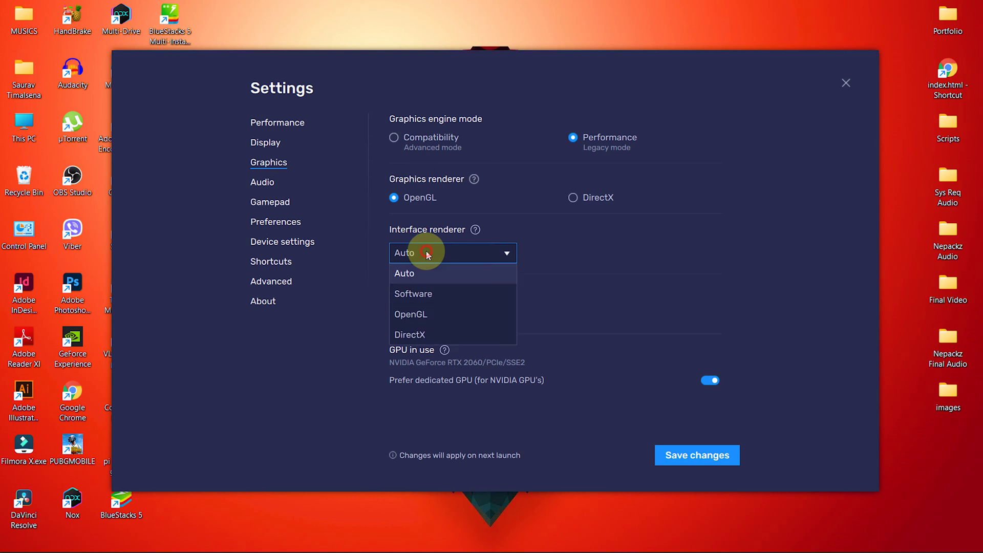
click(434, 292)
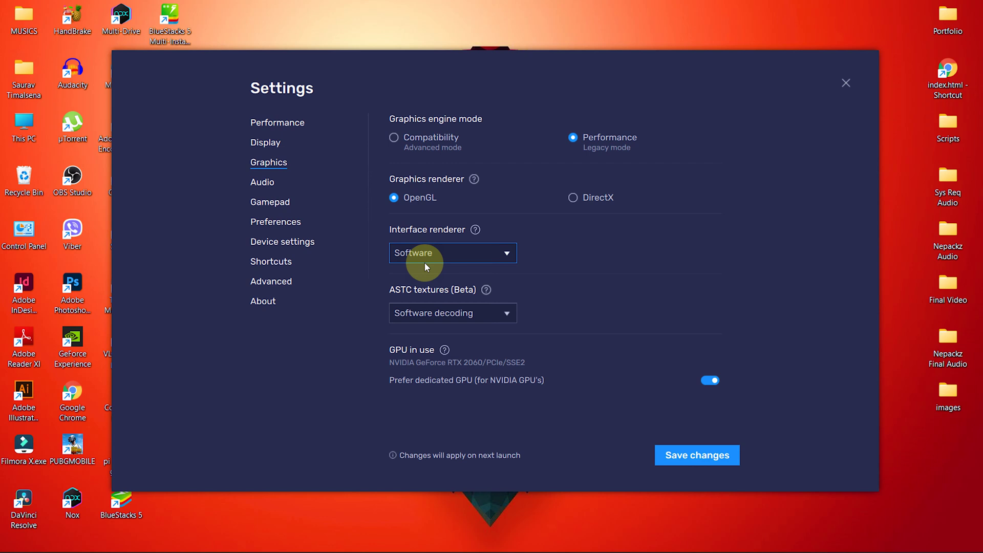
click(434, 314)
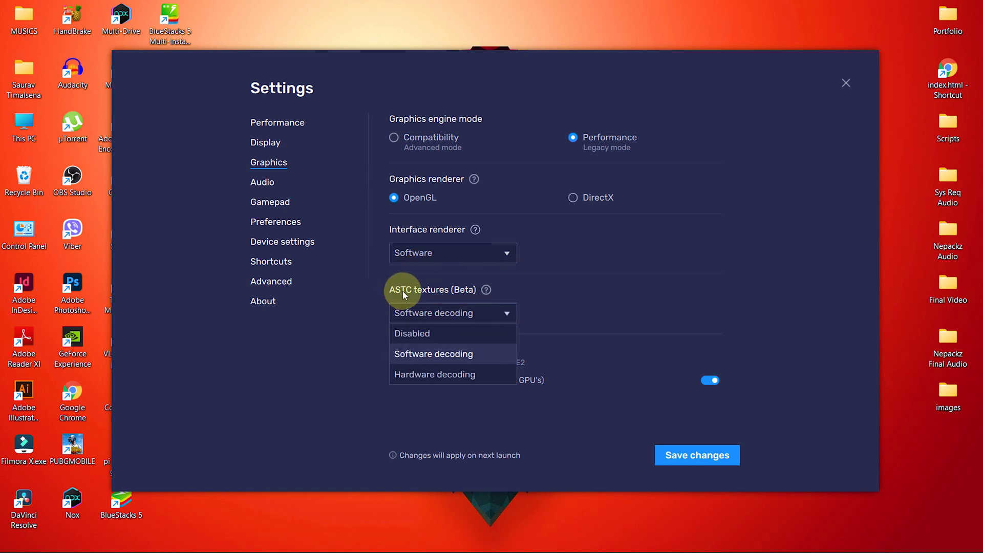
click(415, 333)
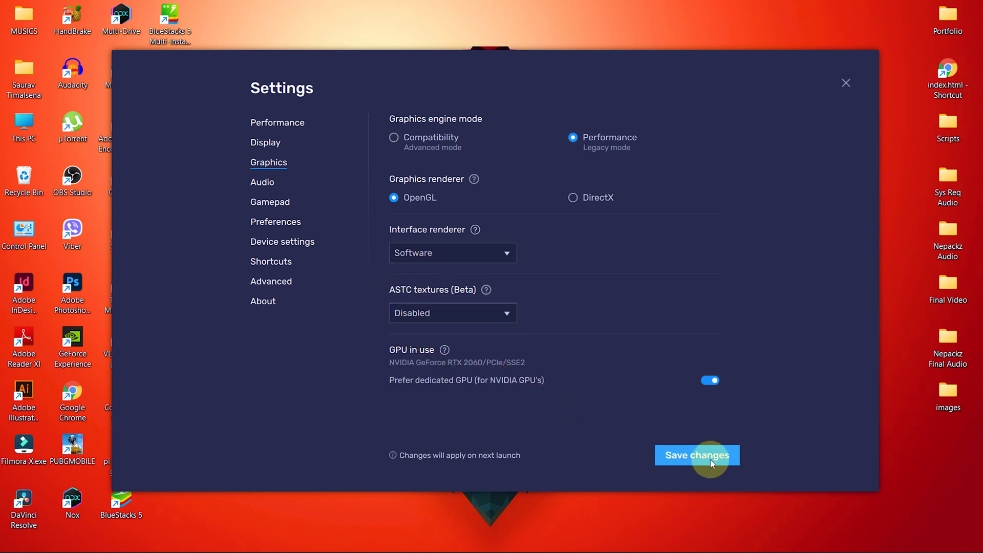
click(694, 458)
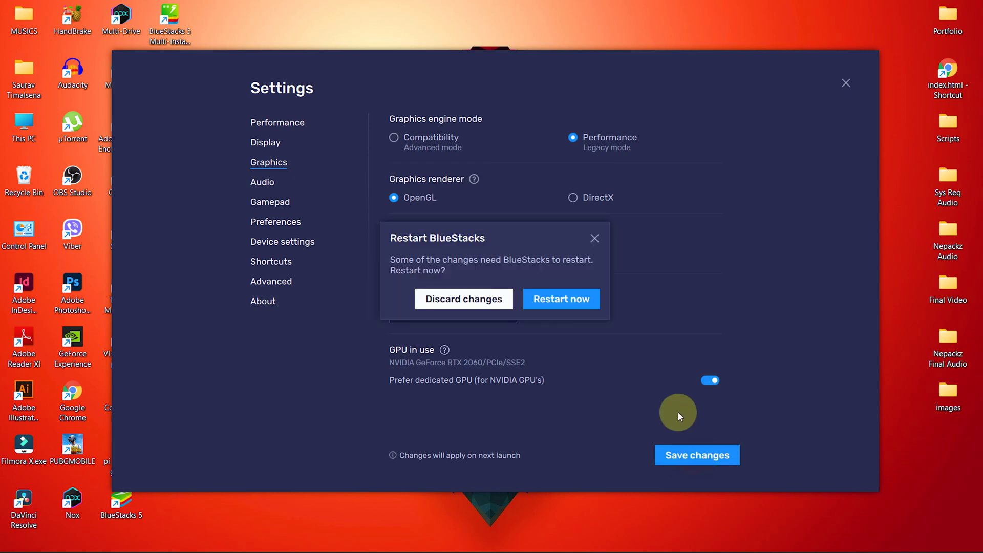
click(565, 299)
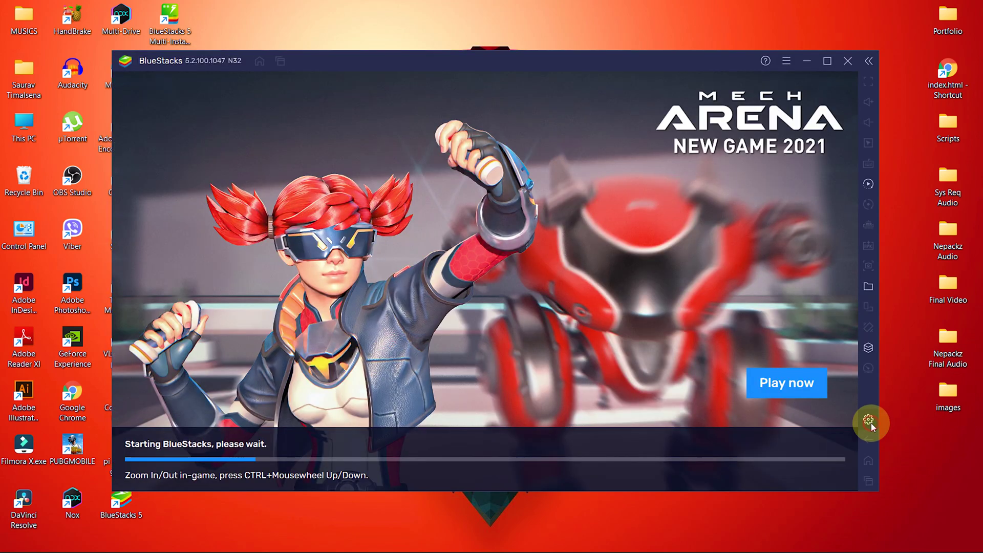
click(870, 422)
- Select the Asus ROG 2 device profile, save it, and close Settings
click(281, 242)
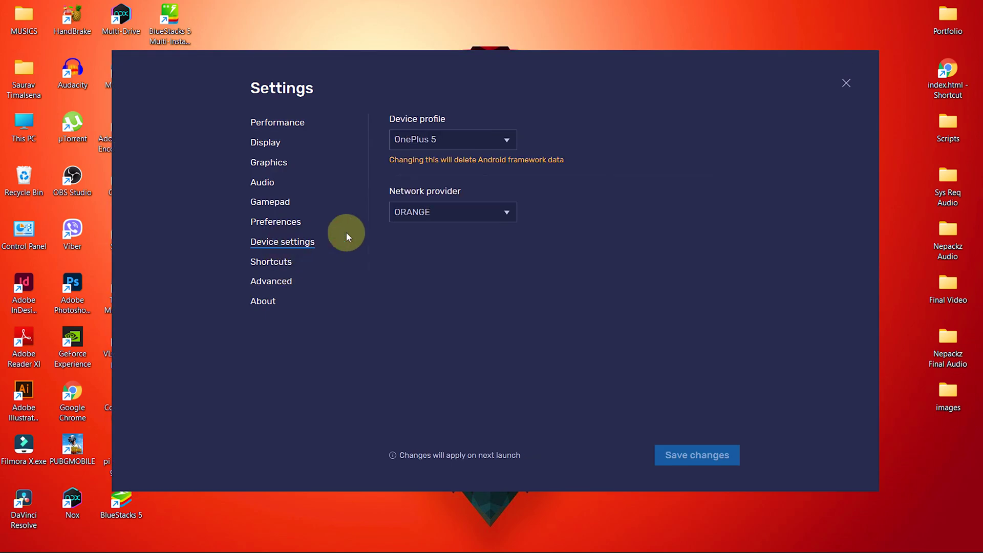
click(438, 143)
scroll(447, 200, up, 3)
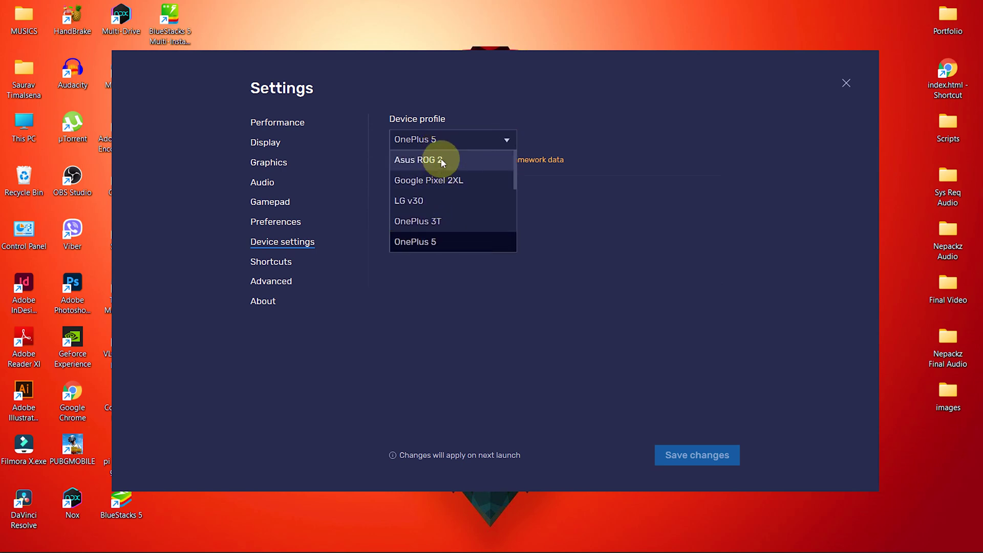
click(438, 161)
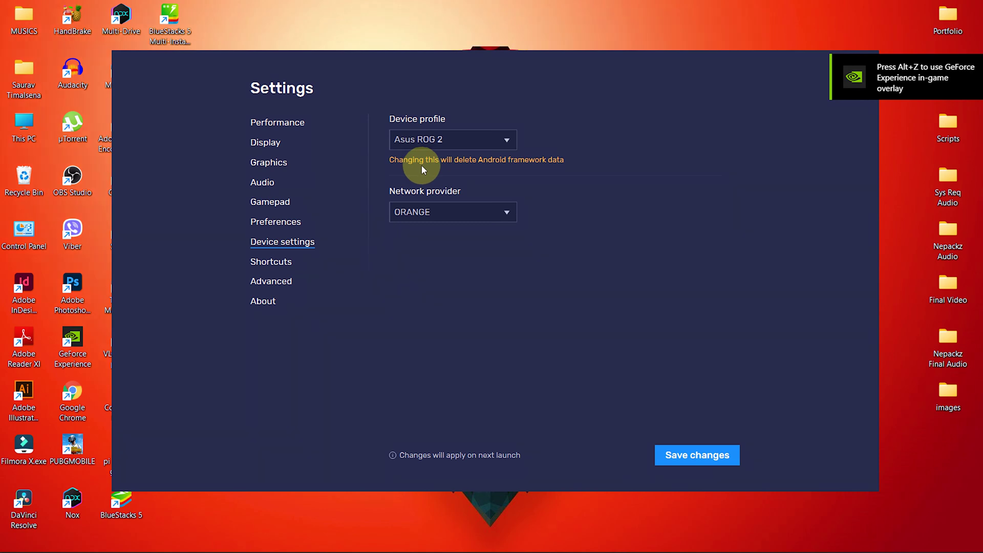
click(705, 458)
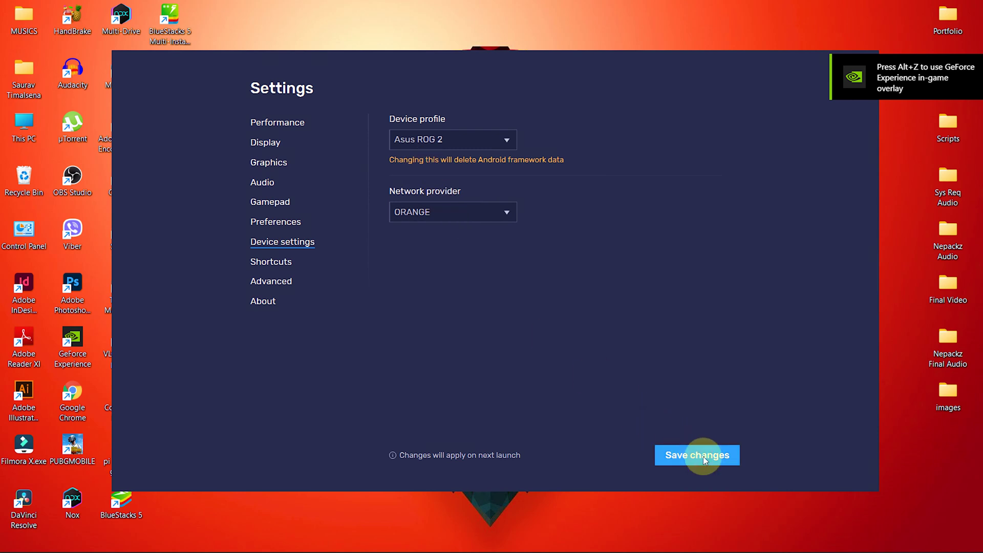
click(843, 82)
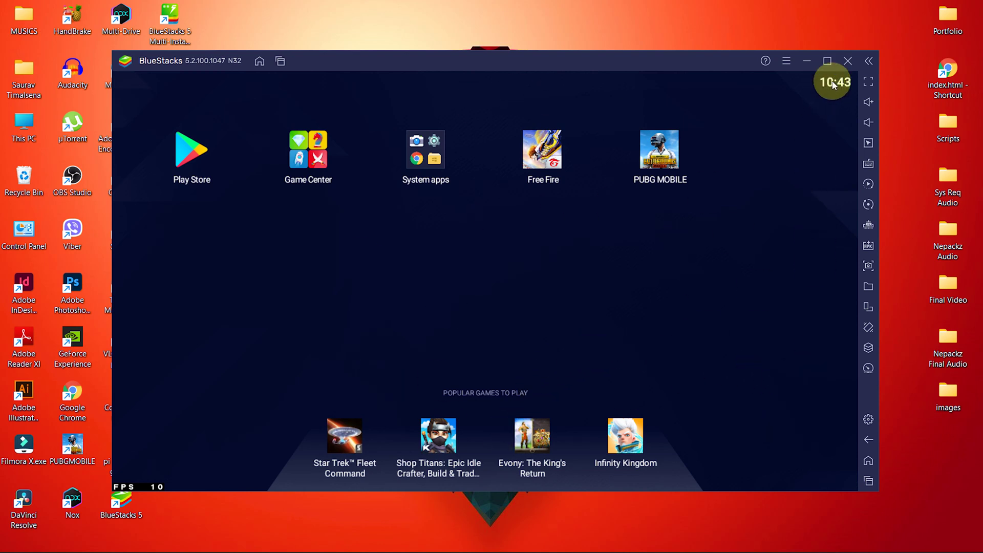
- Close BlueStacks and search Windows for Settings
click(846, 62)
click(560, 294)
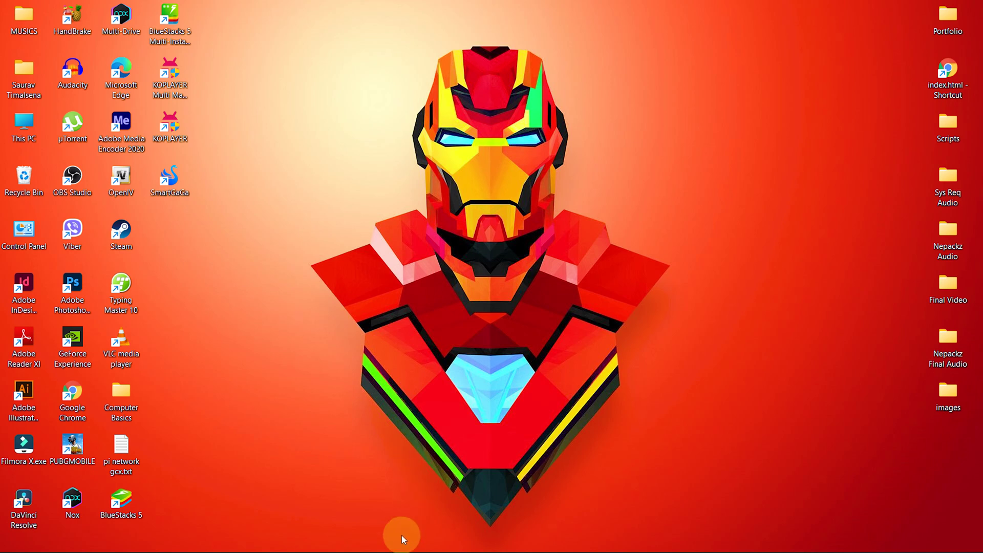
click(338, 545)
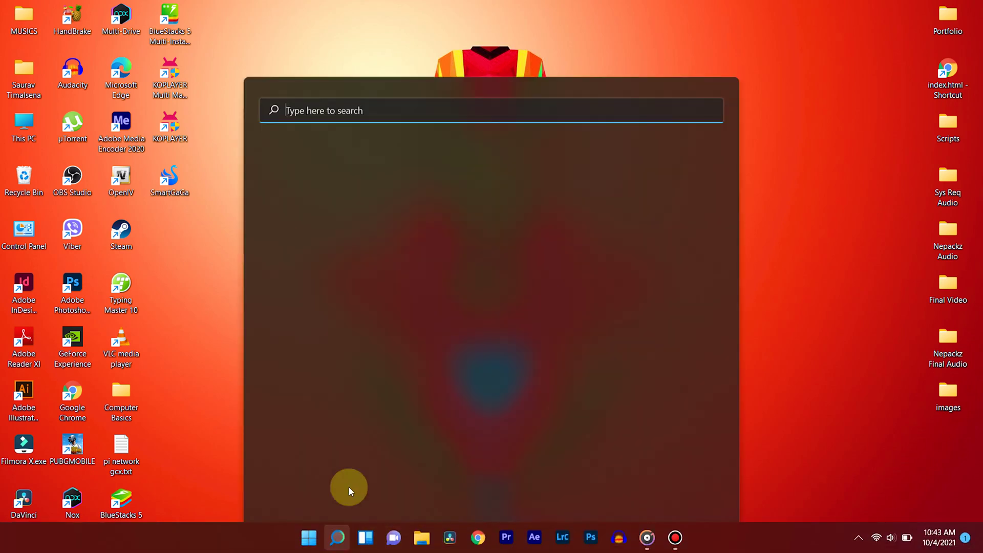
text(ssett)
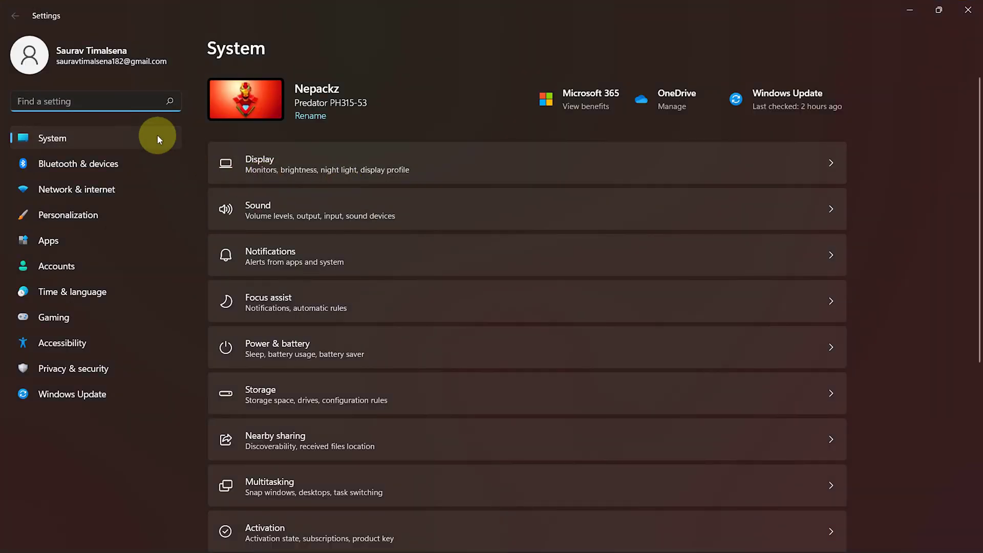
- Go to System > Display > Graphics and browse for a Desktop app to add
click(159, 135)
click(267, 170)
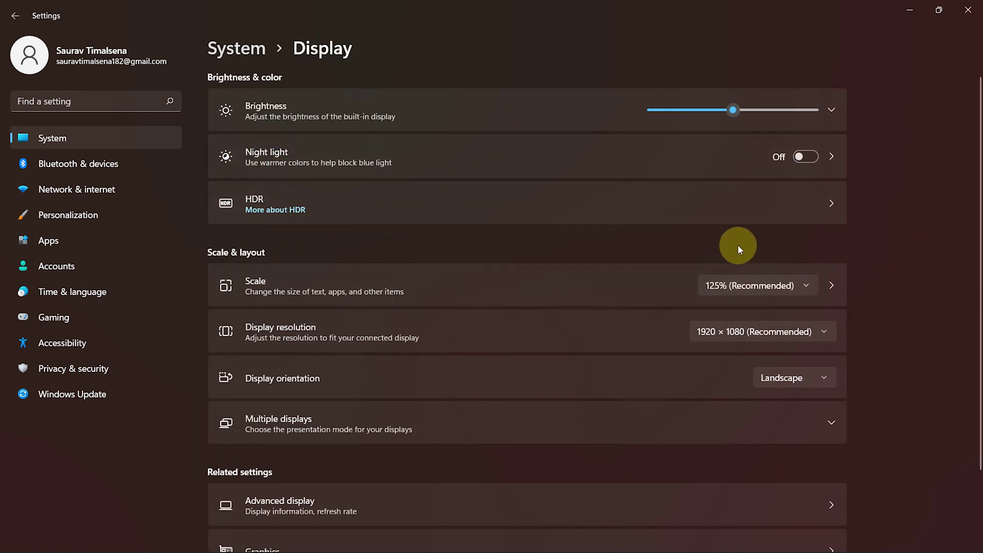
scroll(489, 420, down, 3)
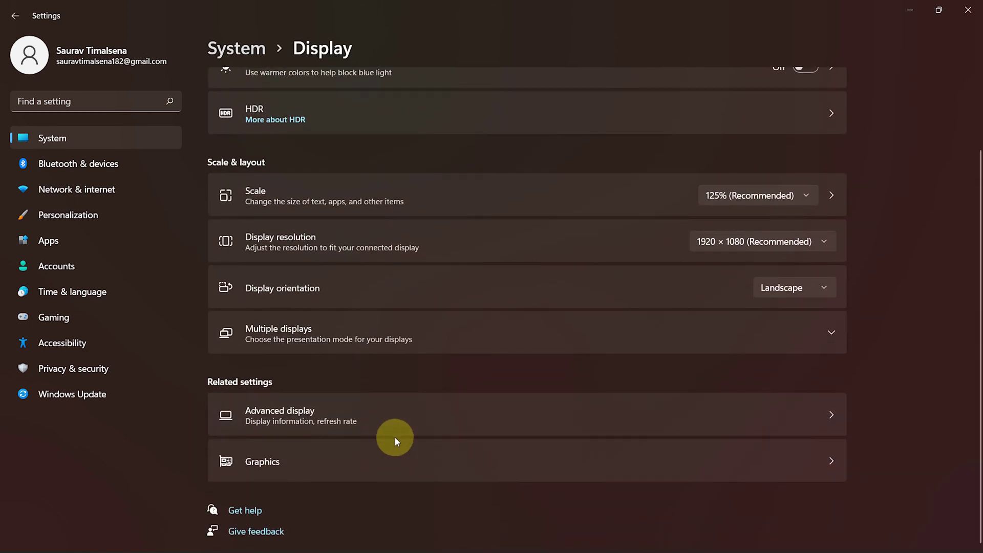
click(573, 473)
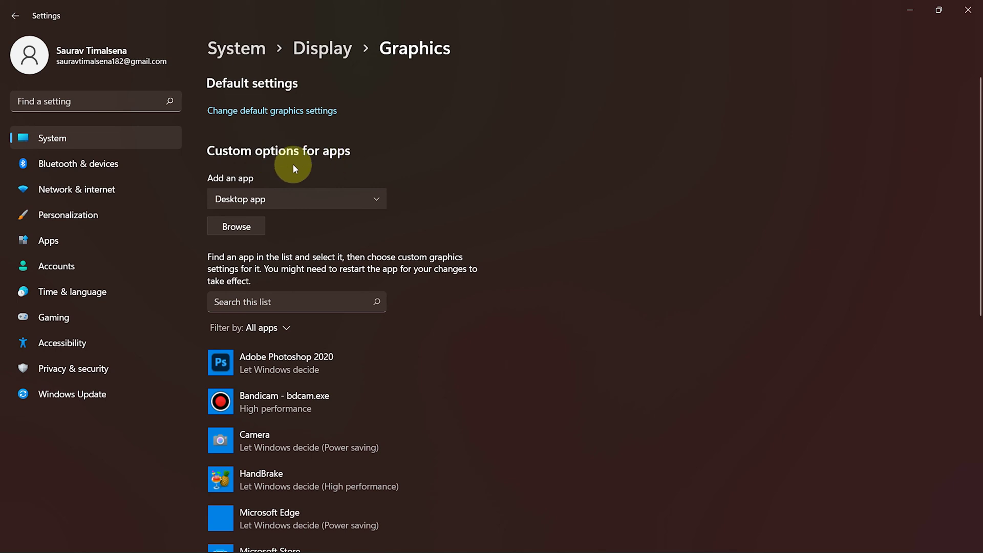
click(247, 199)
click(268, 201)
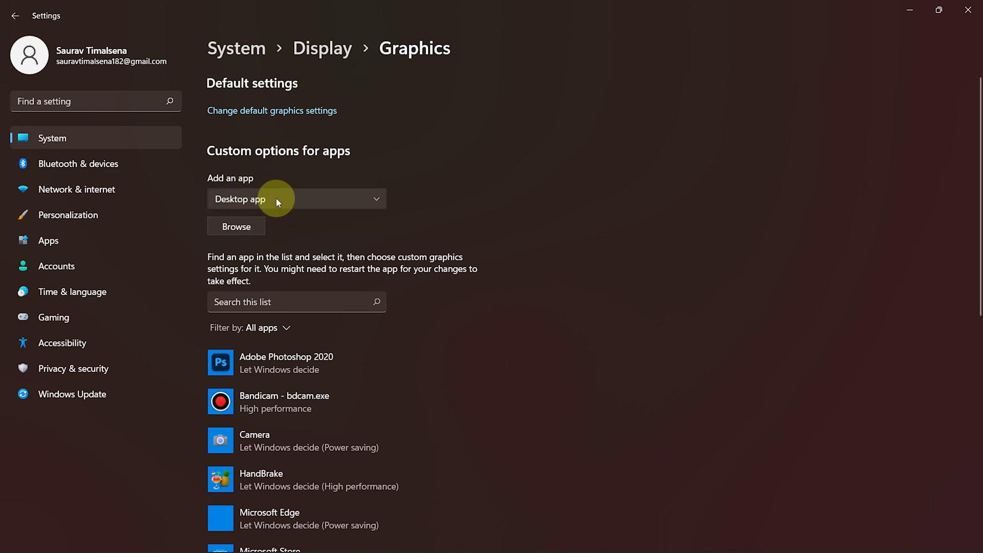
click(241, 227)
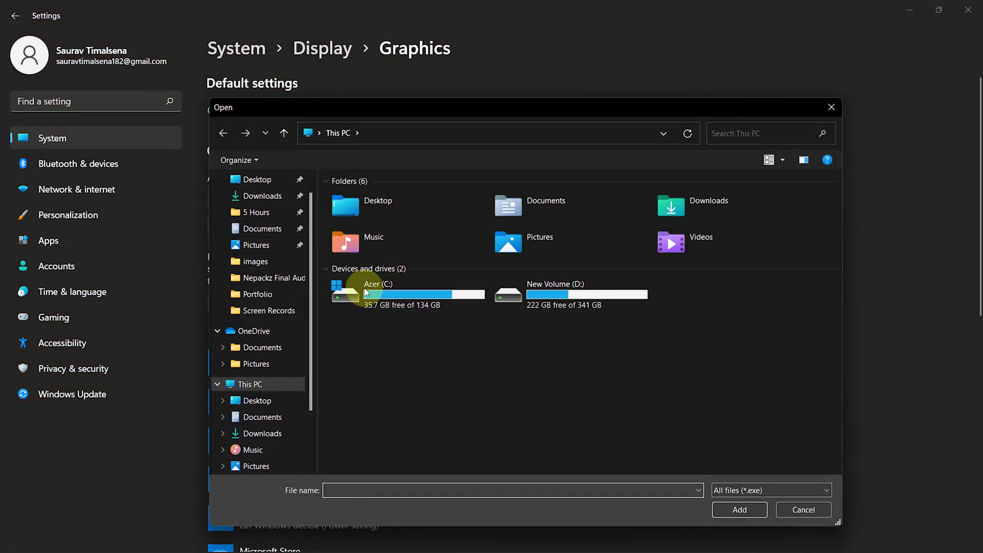
- Add HD-Player.exe from C:\Program Files\BlueStacks_nxt to the graphics app list
double_click(395, 292)
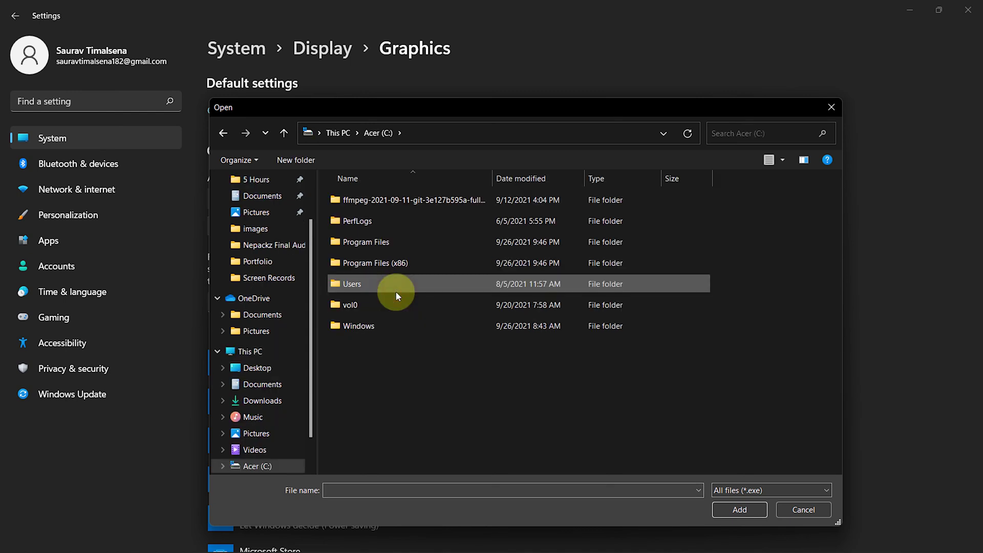
double_click(394, 241)
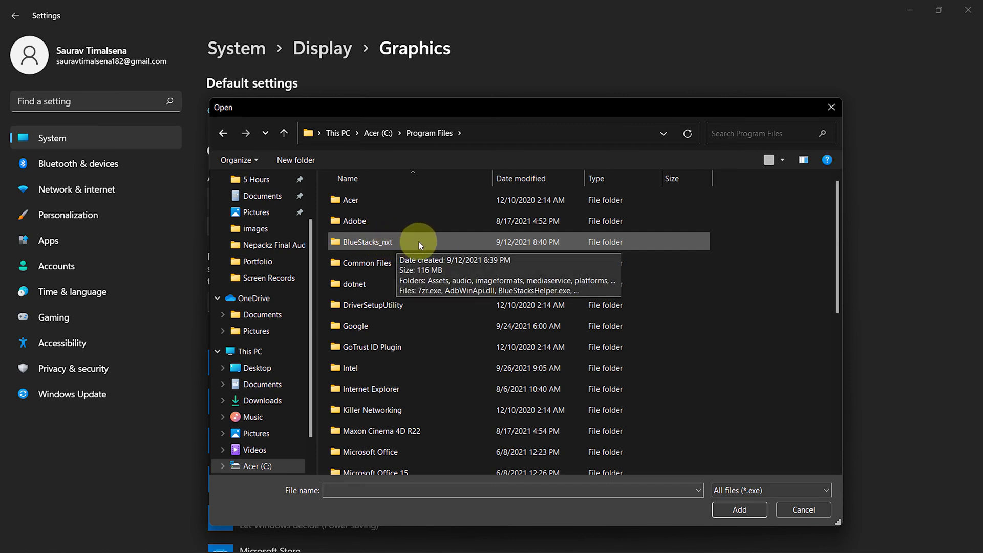
double_click(418, 241)
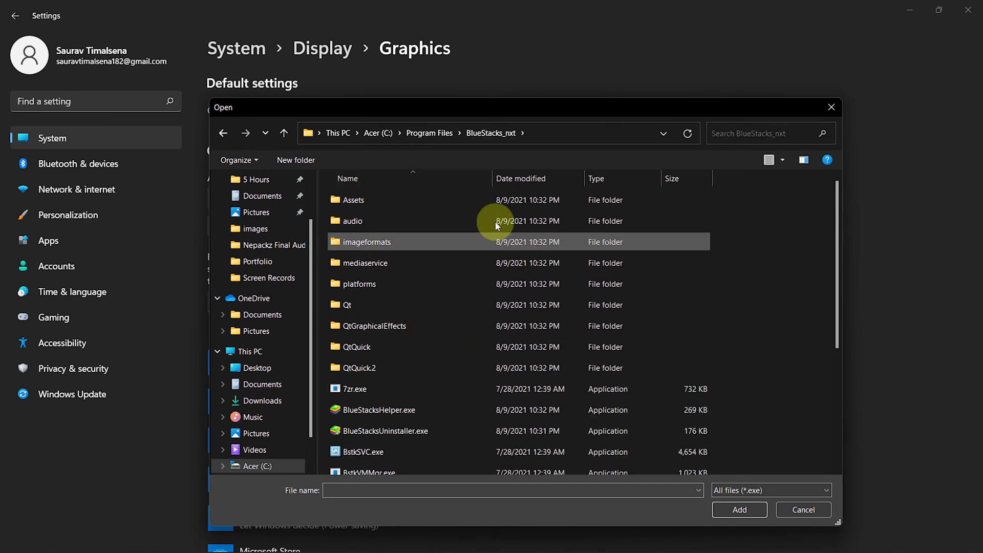
scroll(460, 219, down, 1)
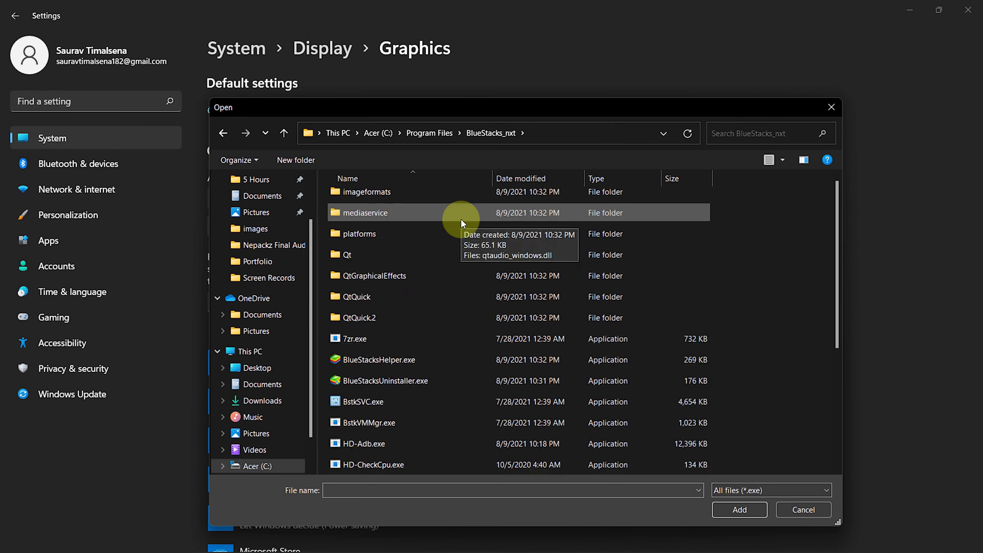
scroll(460, 219, down, 2)
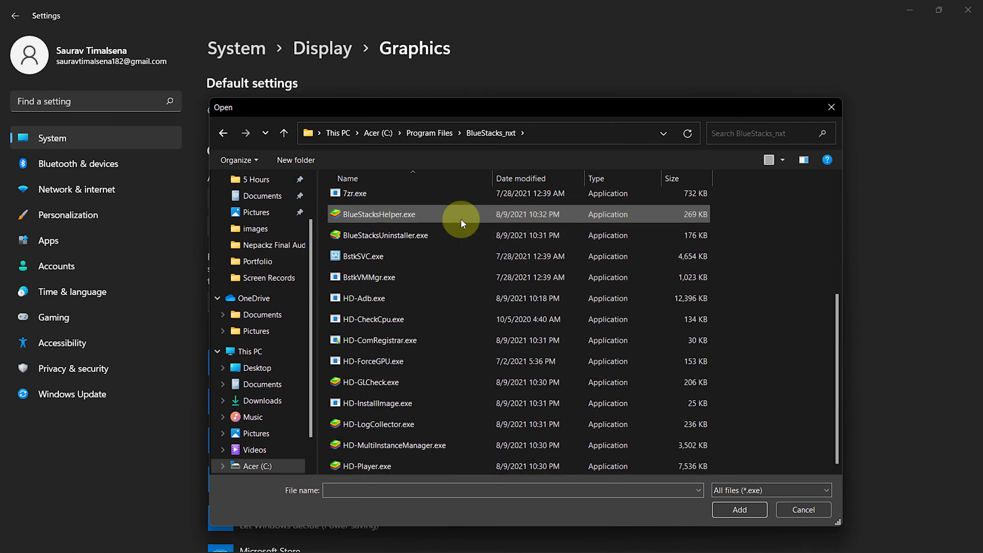
click(438, 465)
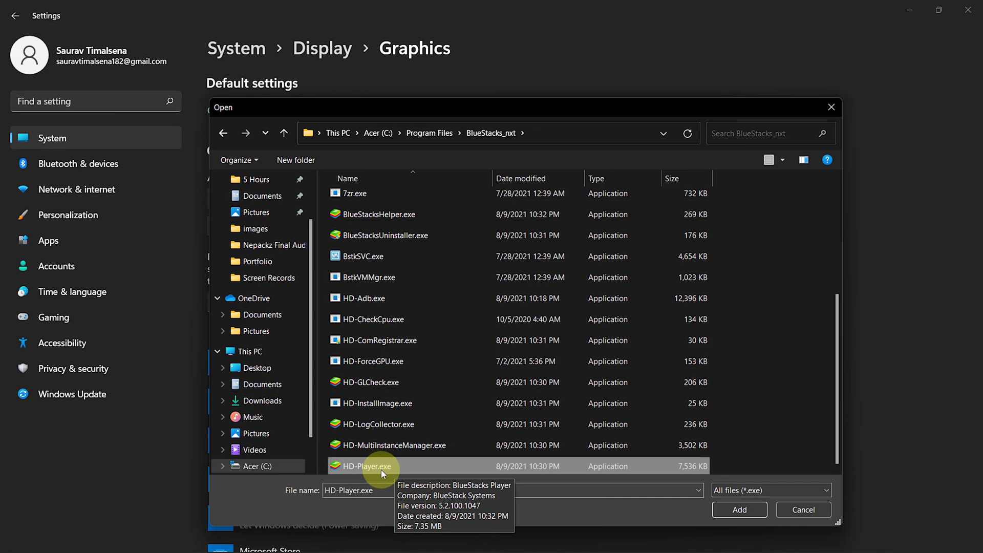
click(737, 510)
- Set BlueStacks Player's graphics preference to High performance (RTX 2060), save, and close Settings
scroll(355, 375, down, 3)
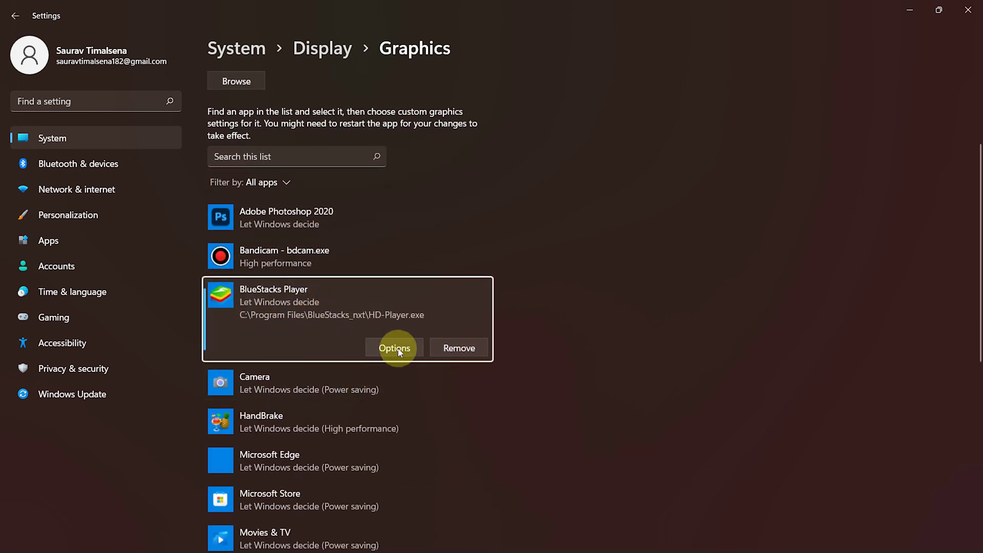
click(398, 349)
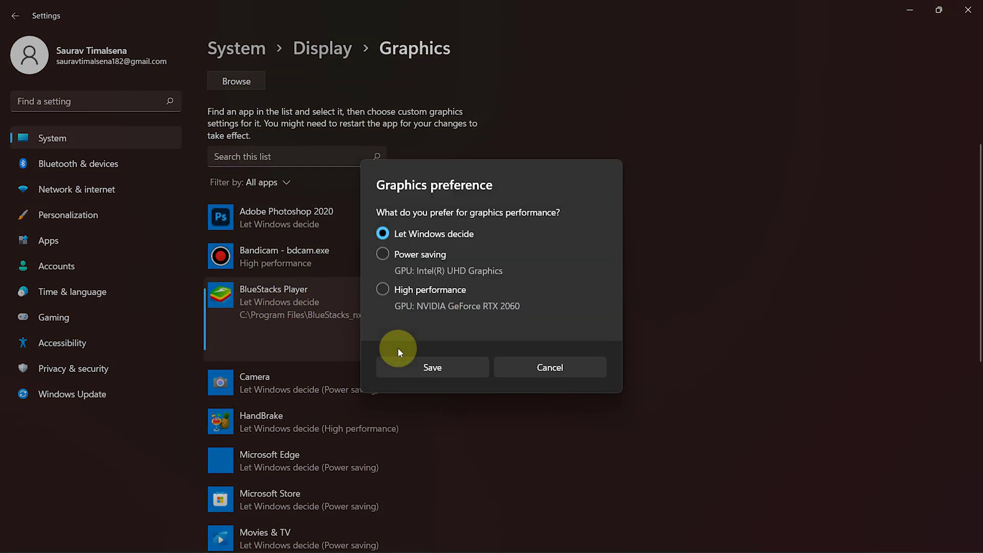
click(384, 288)
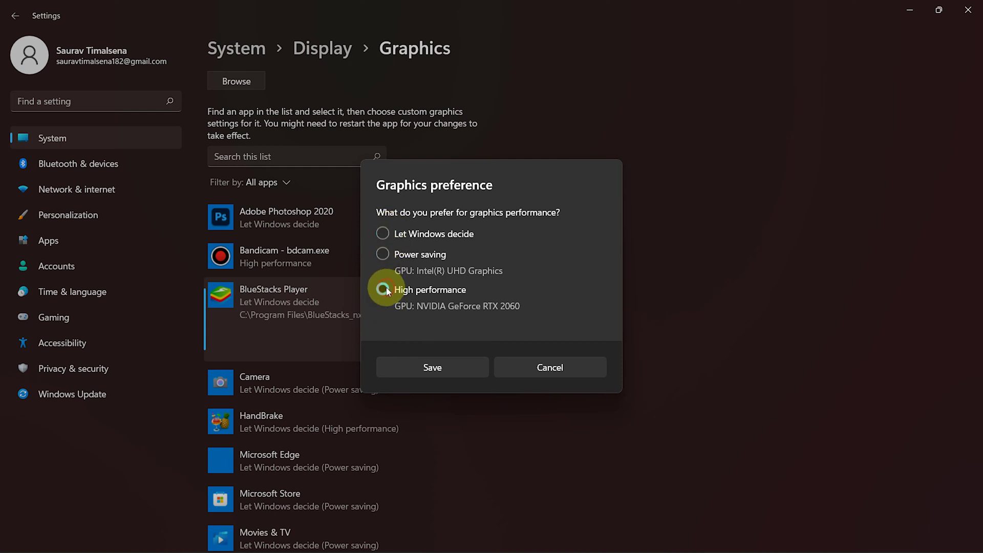
click(432, 373)
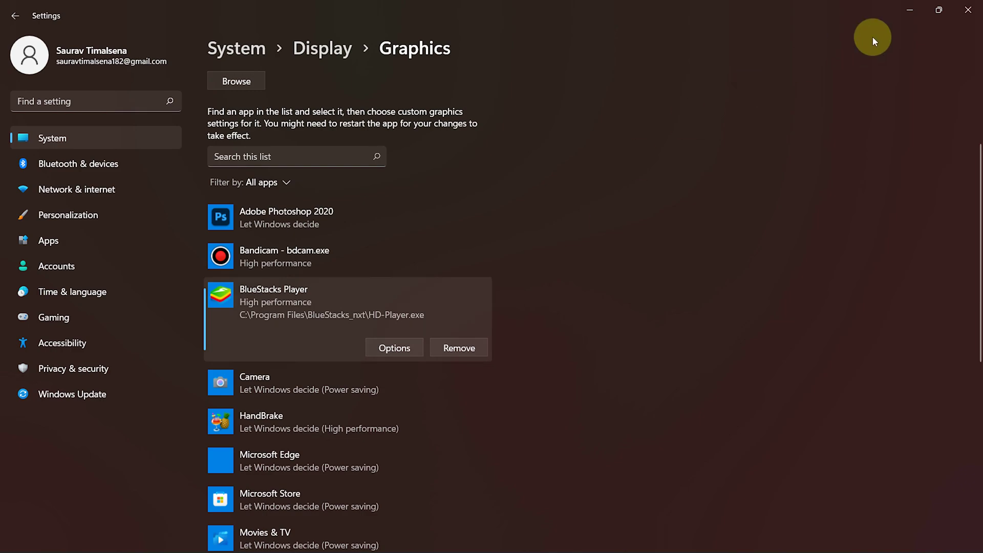
click(966, 11)
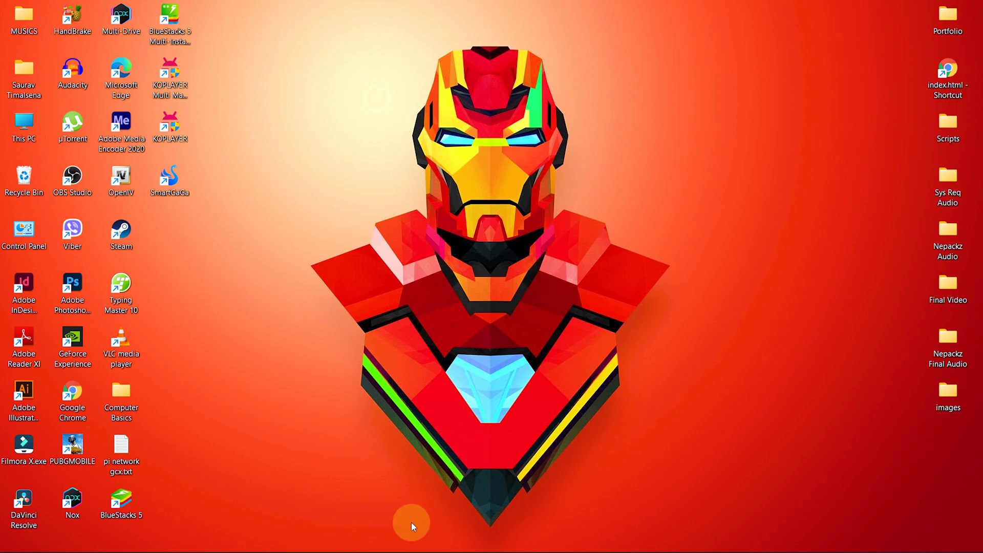
- Open Control Panel's Power Options under Hardware and Sound and select the High Performance plan
click(340, 539)
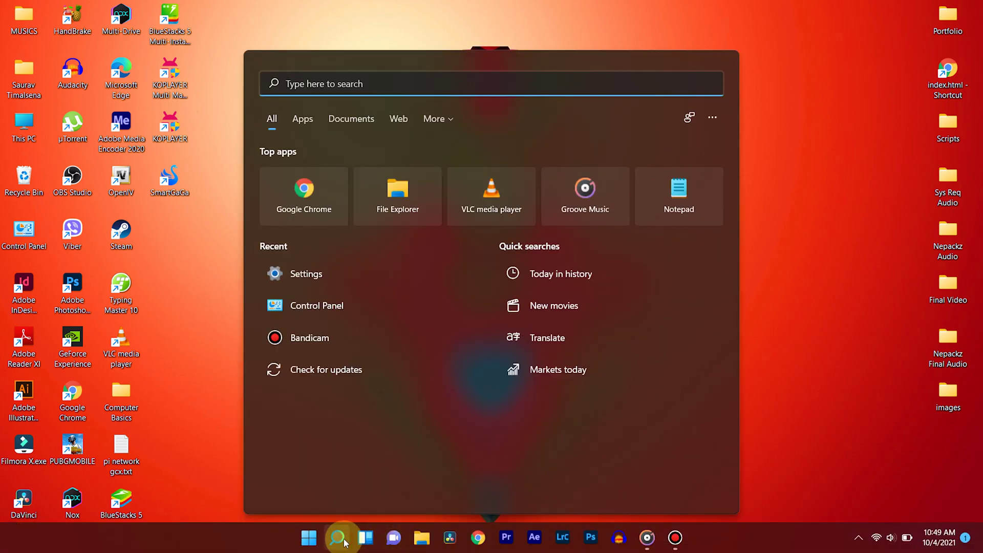
text(control)
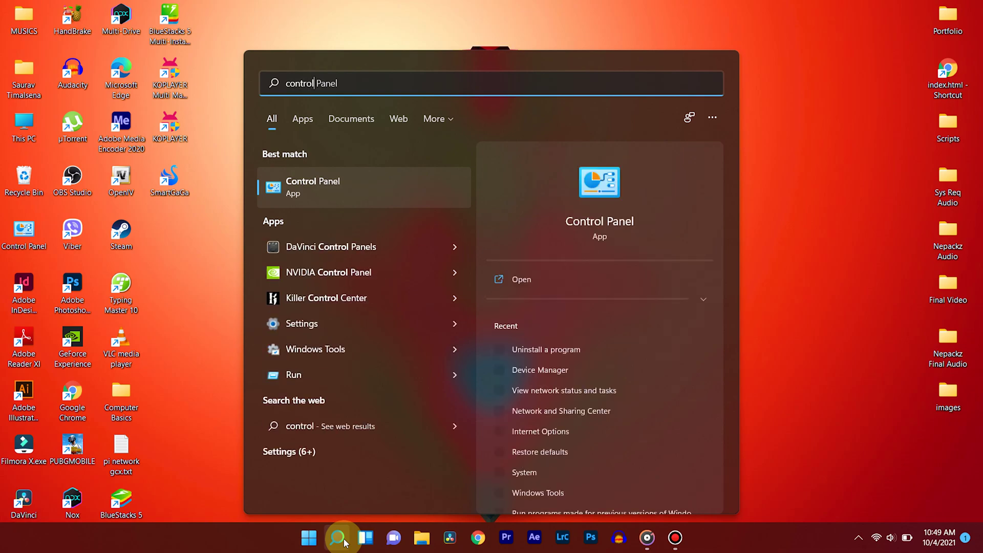
key(Return)
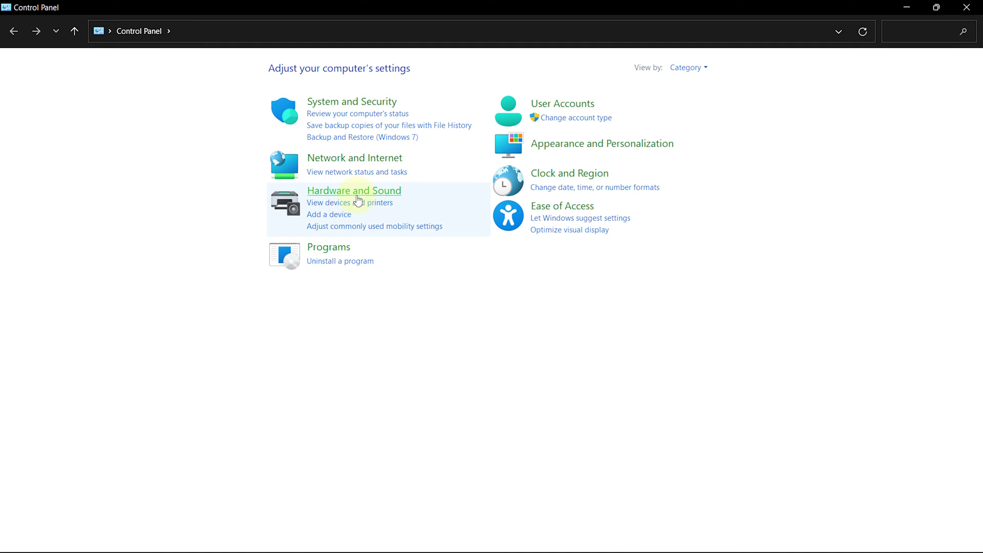
click(357, 192)
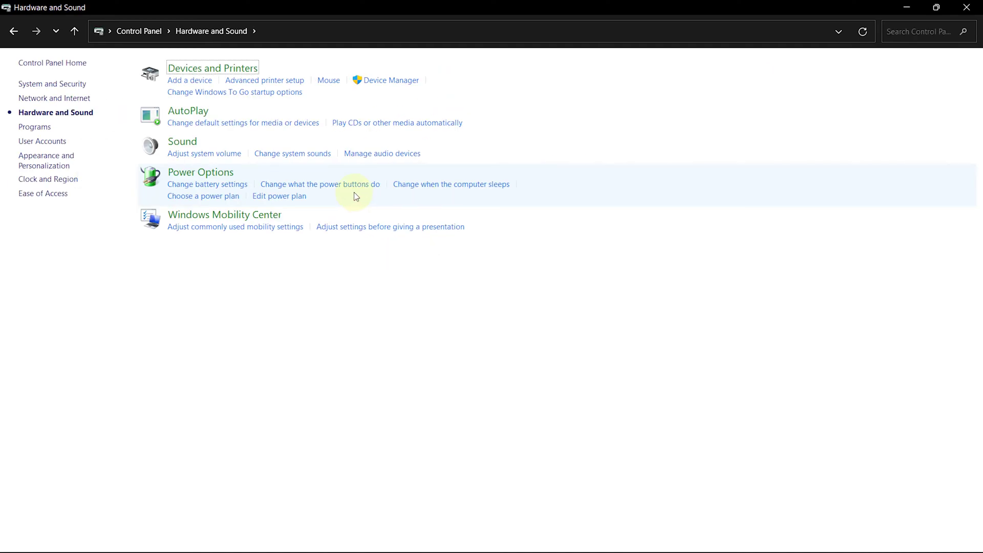
click(203, 173)
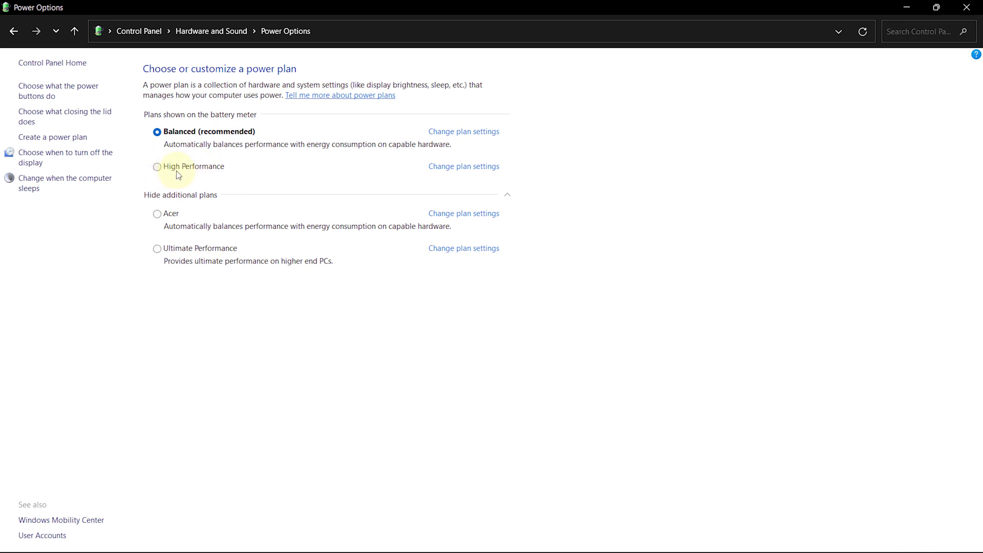
click(157, 168)
- Create a new power plan 'High performance1' based on High performance, then close Control Panel
click(44, 139)
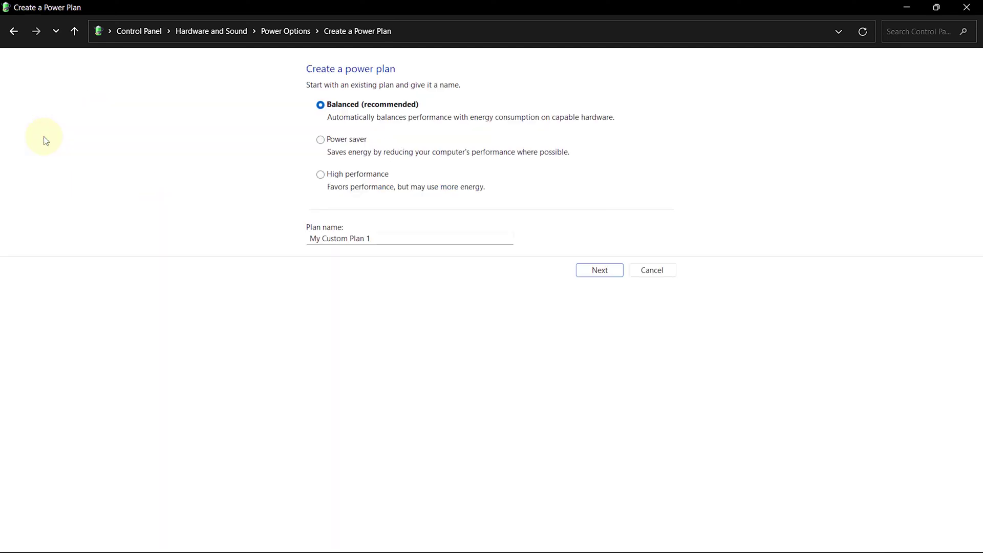
click(321, 174)
triple_click(378, 239)
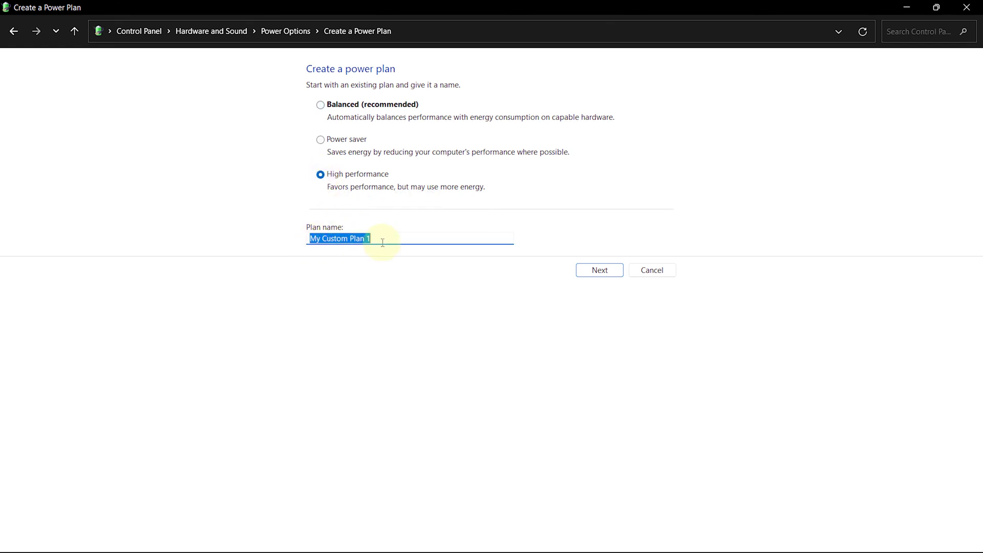
text(Hig)
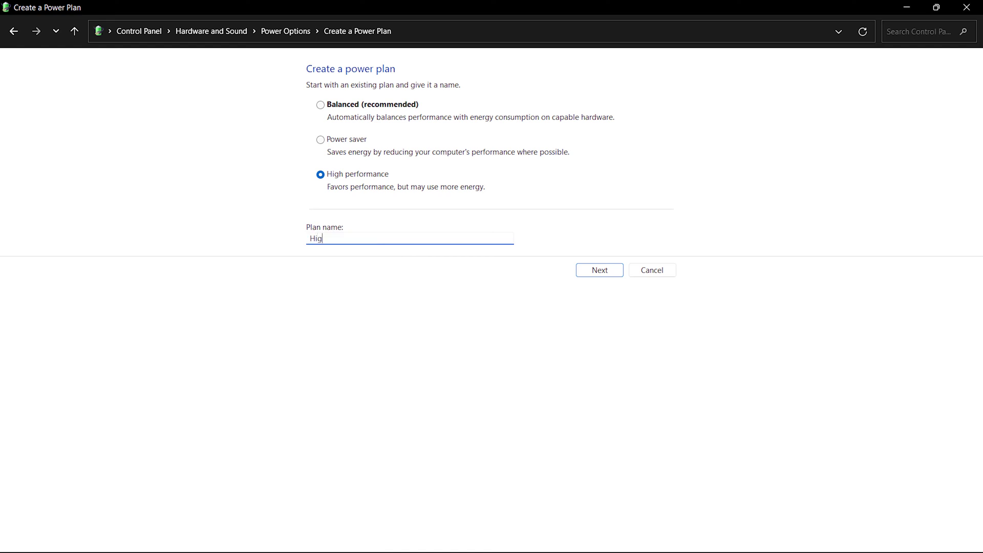
text(h performance)
click(600, 271)
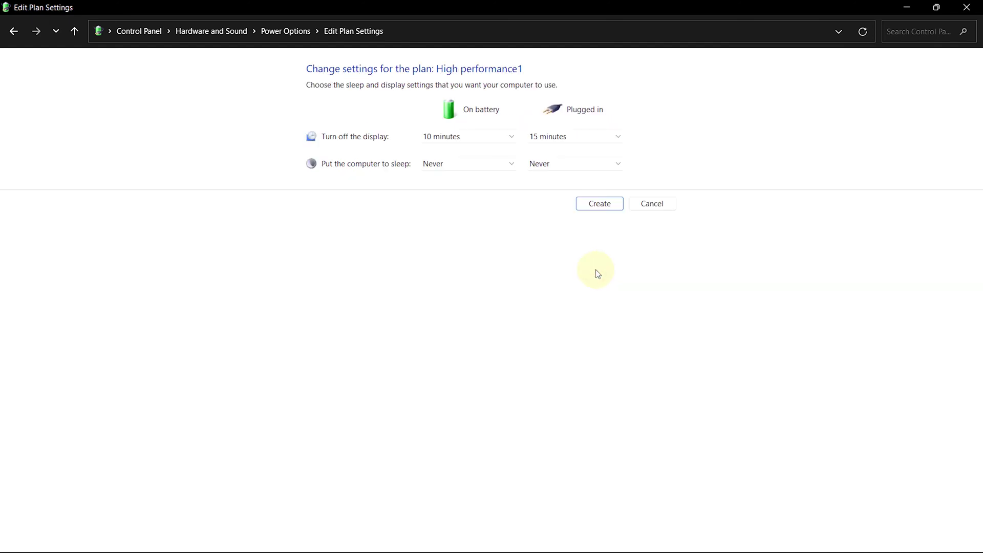
click(601, 204)
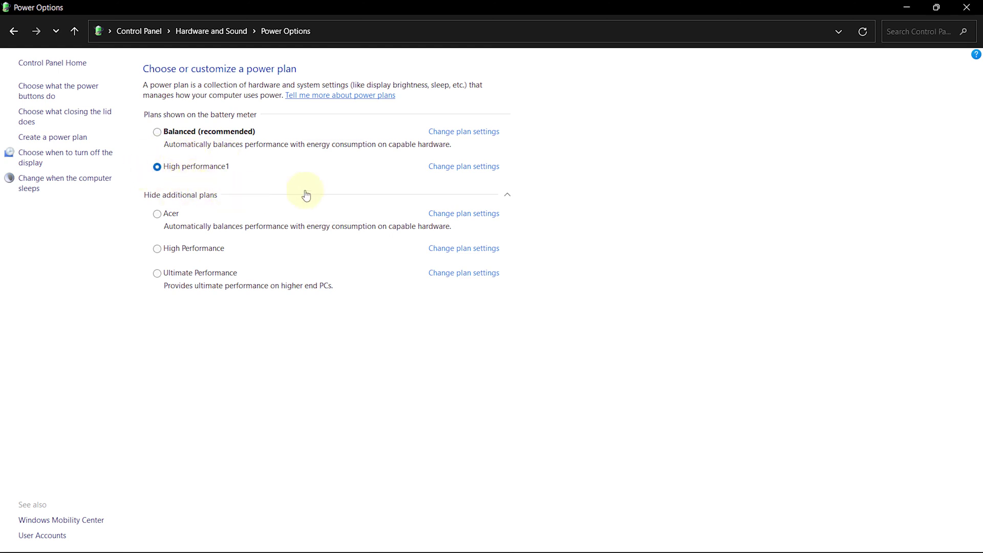
click(965, 7)
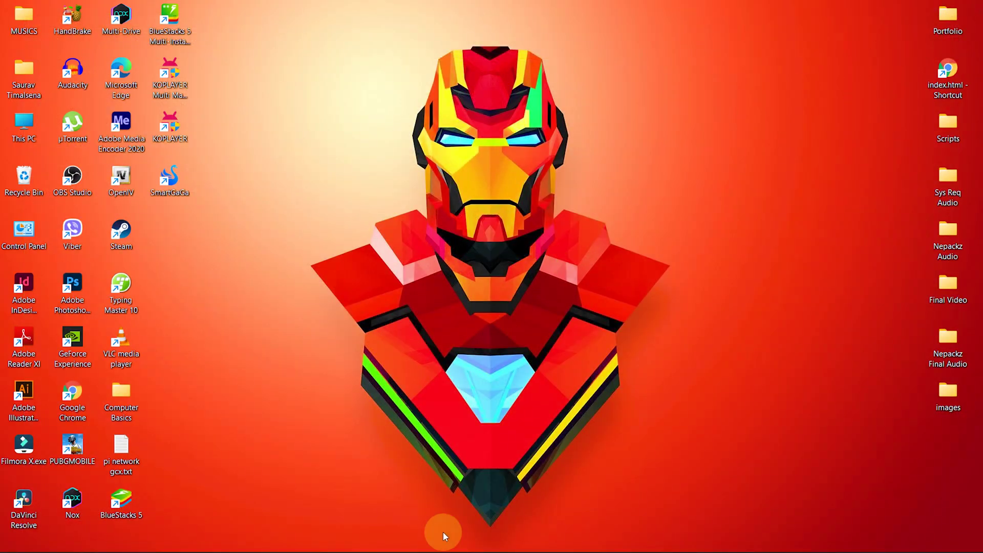
- Open Settings, confirm Gaming > Game Mode is switched On, and close Settings
click(336, 537)
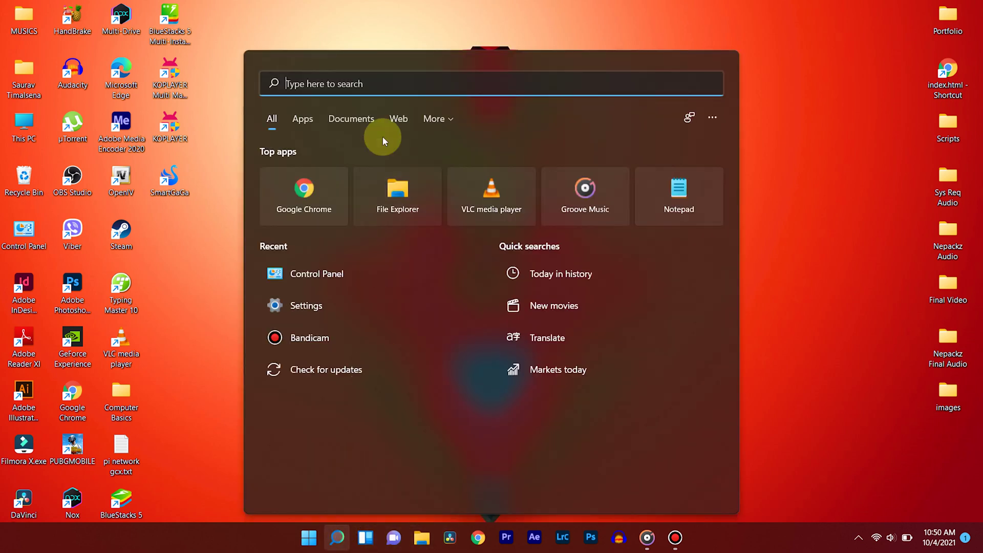
click(366, 91)
text(settings)
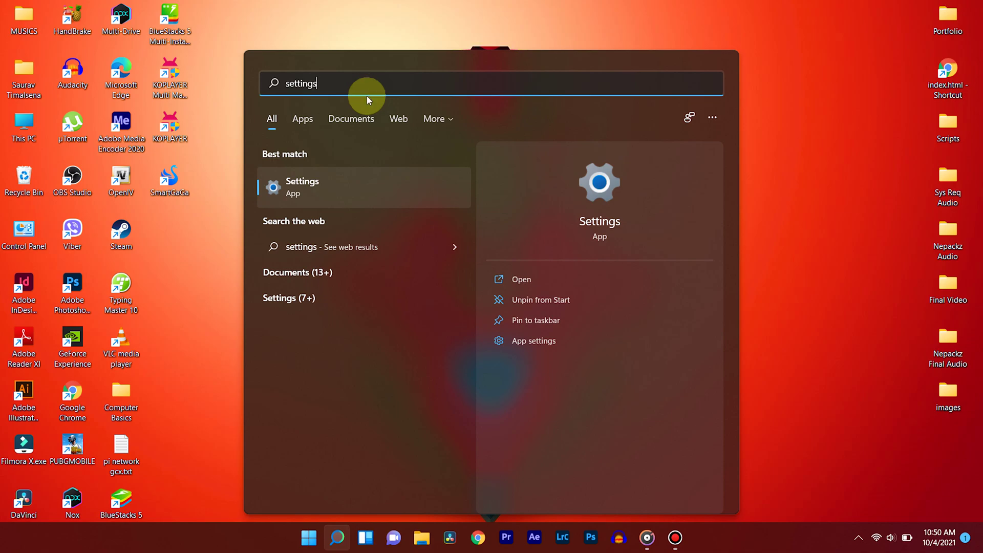
click(328, 187)
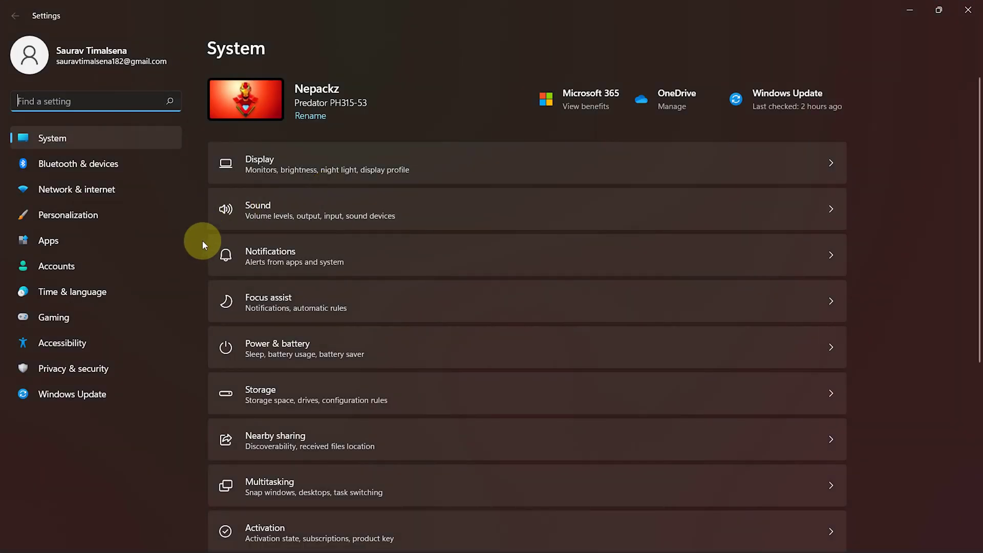
click(67, 320)
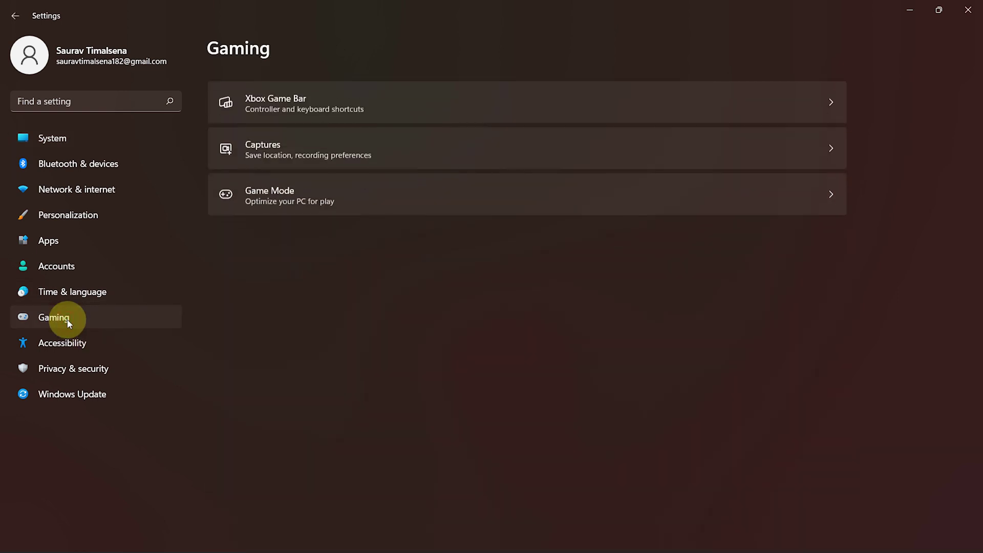
click(350, 195)
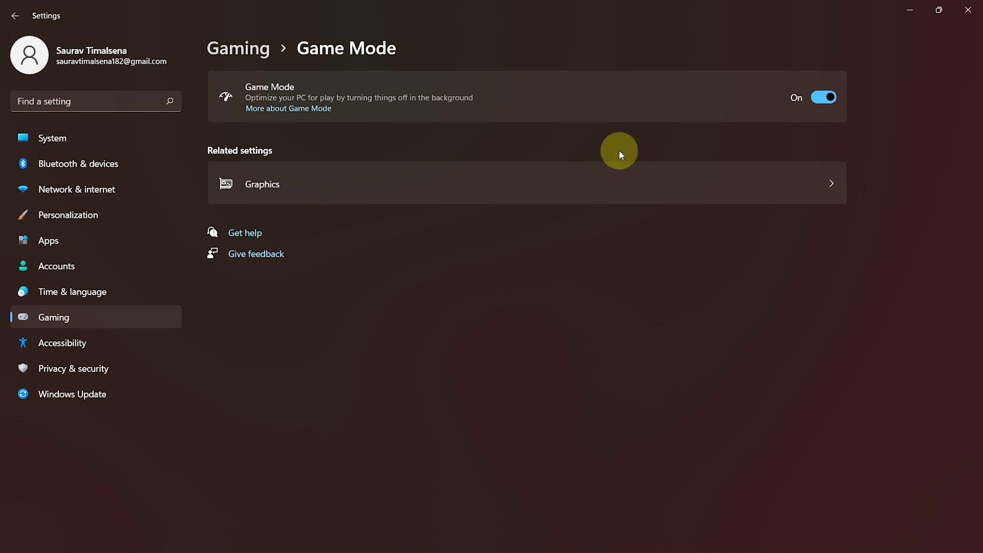
click(968, 9)
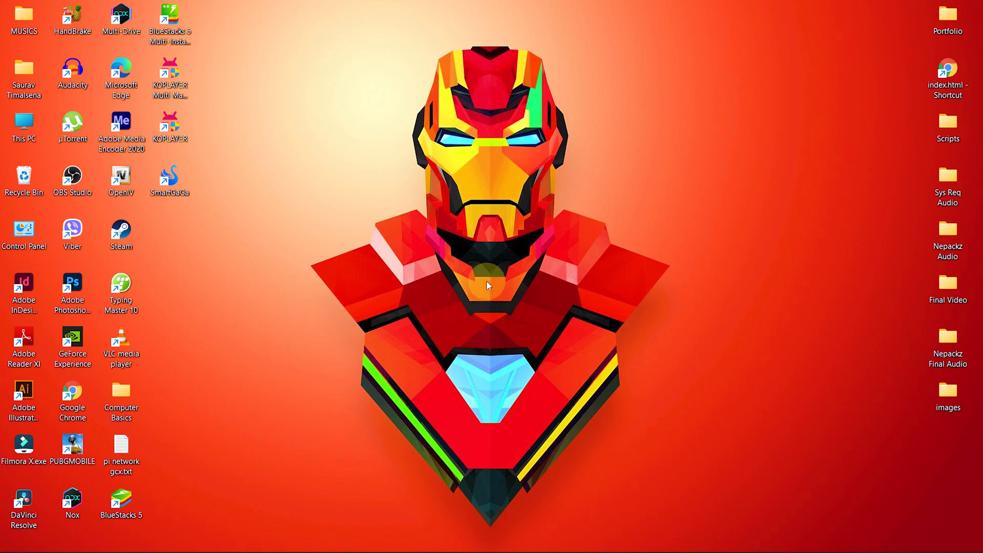
- In Task Manager's Details tab, set HD-Player.exe priority to High and confirm the change
key(ctrl+shift+Escape)
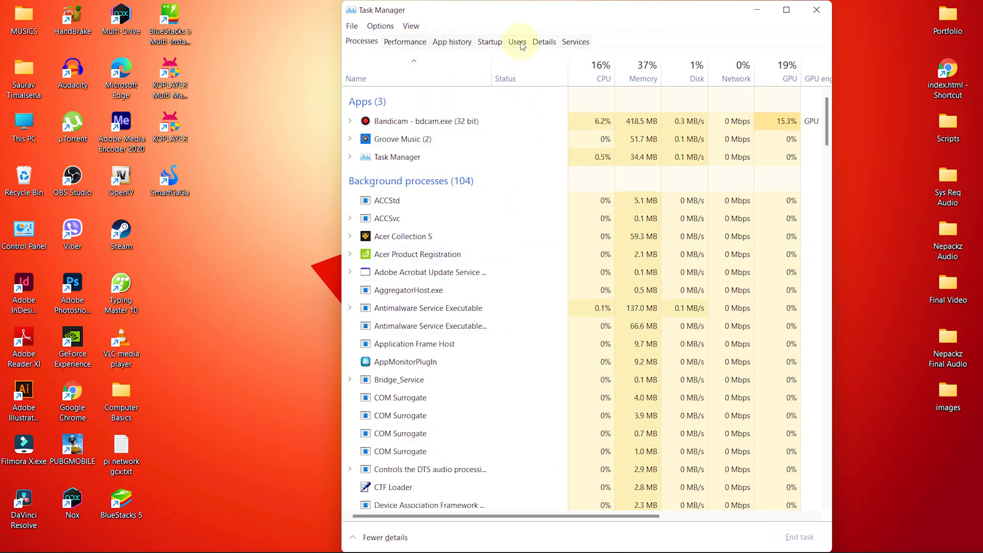
click(545, 42)
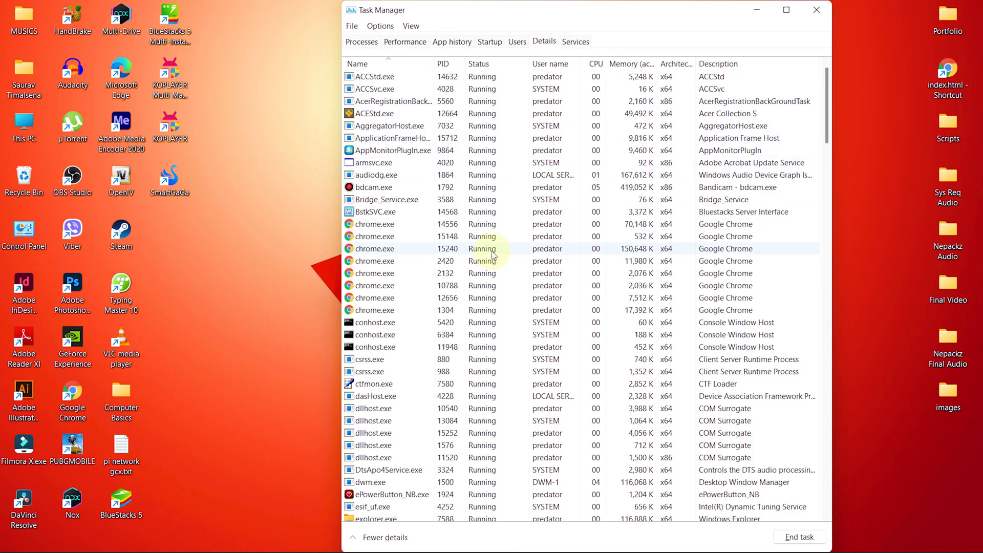
scroll(488, 246, down, 10)
scroll(494, 244, up, 1)
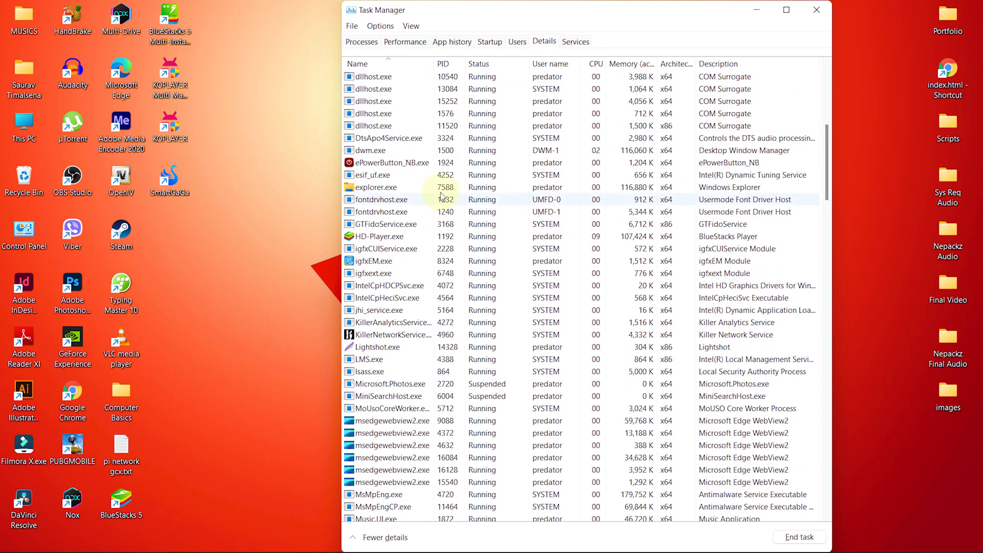
right_click(404, 237)
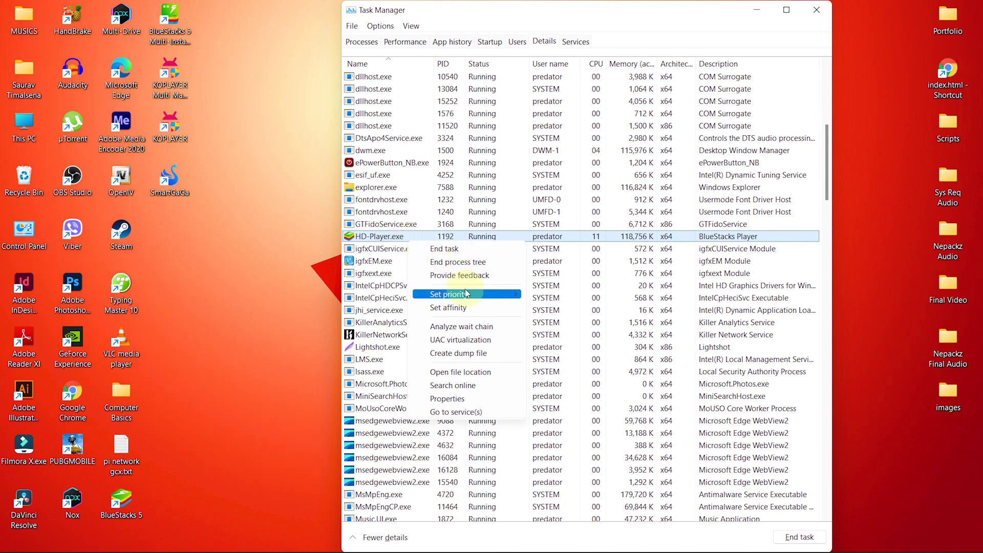
mouse_move(453, 295)
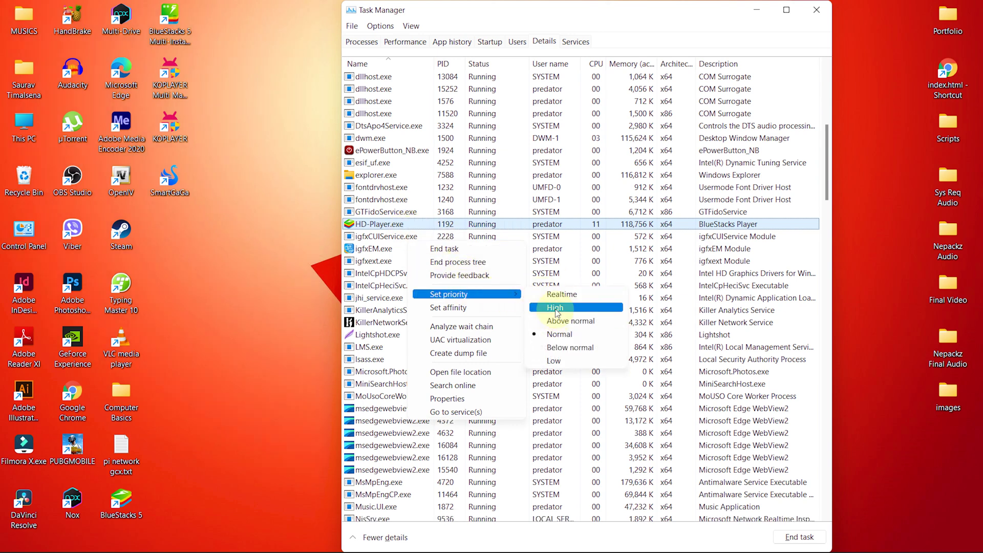
click(555, 307)
click(517, 304)
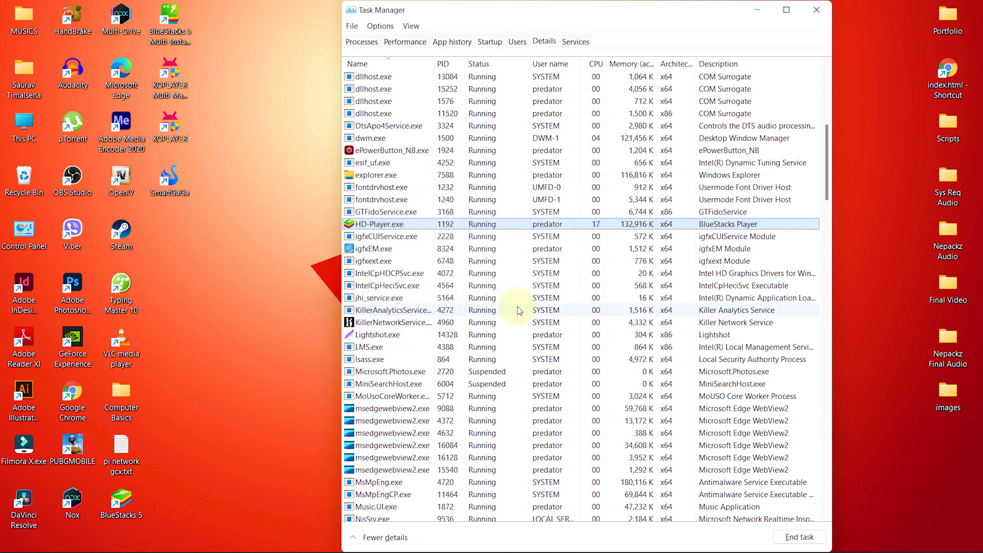